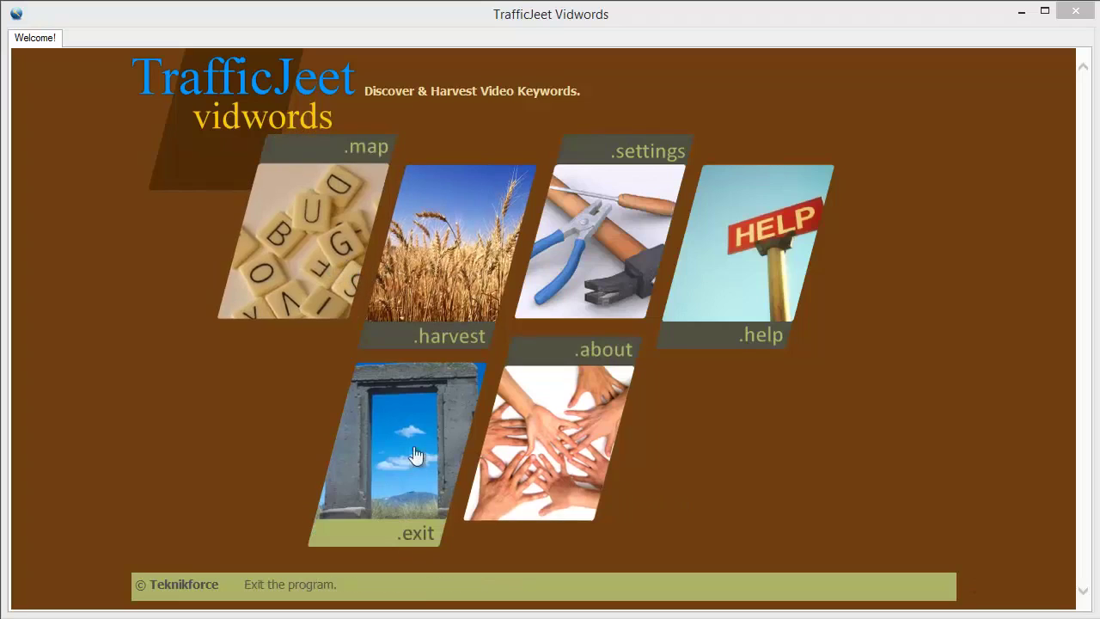
- Create a keyword map from the seed keyword "android apps"
click(318, 256)
click(510, 317)
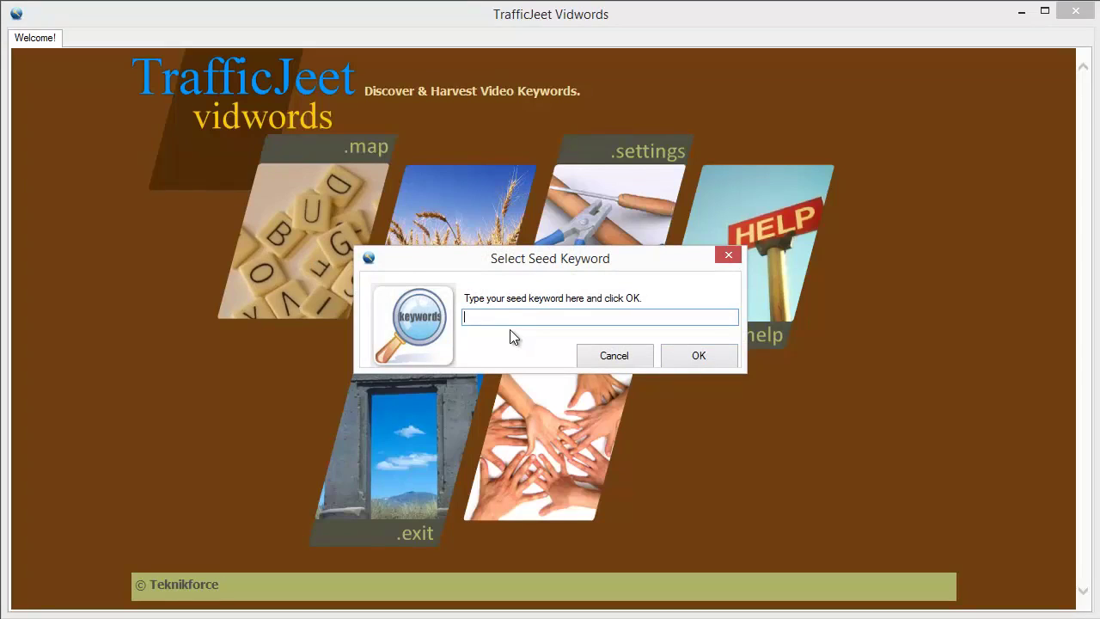
text(android apps)
click(679, 357)
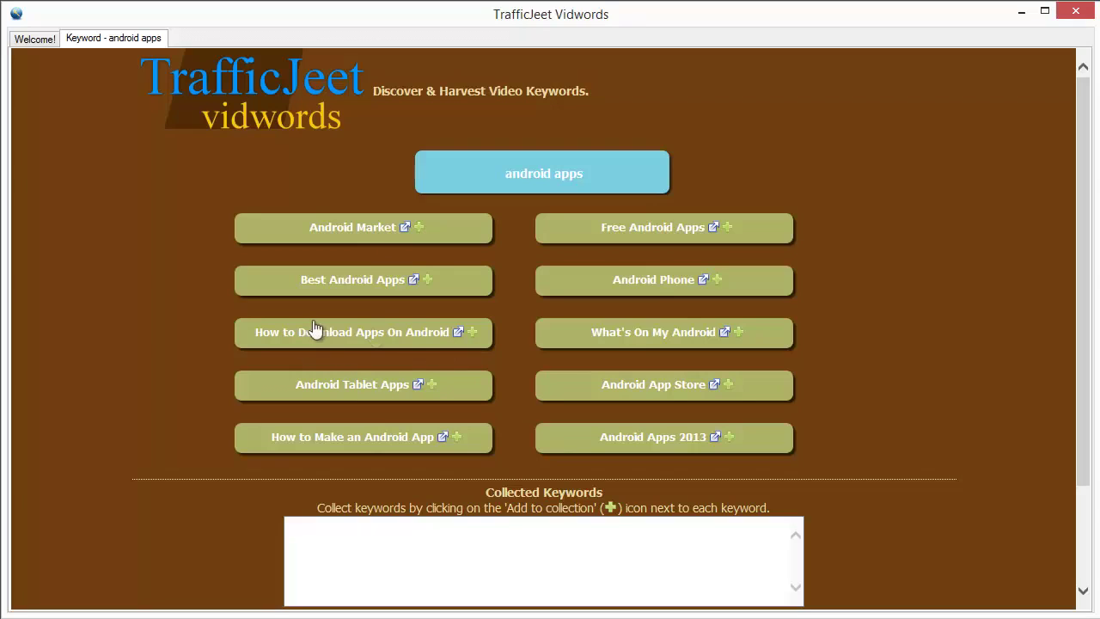
- Add Android Market, Best Android Apps, How to Download Apps On Android, Android Tablet Apps and How to Make an Android App to the collected keywords
scroll(481, 344, down, 3)
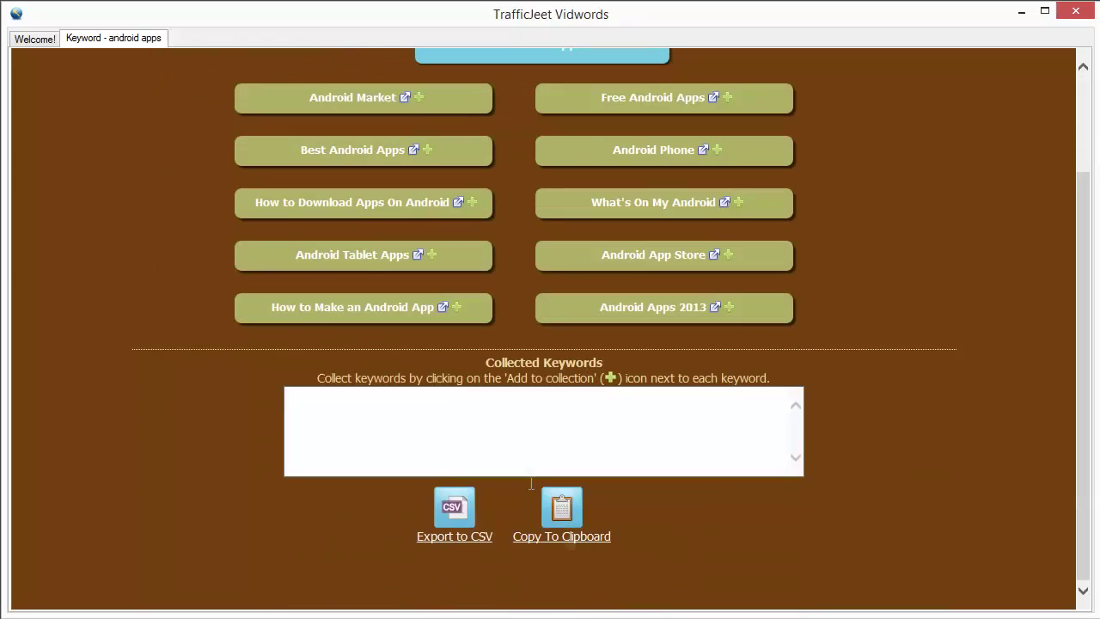
click(513, 404)
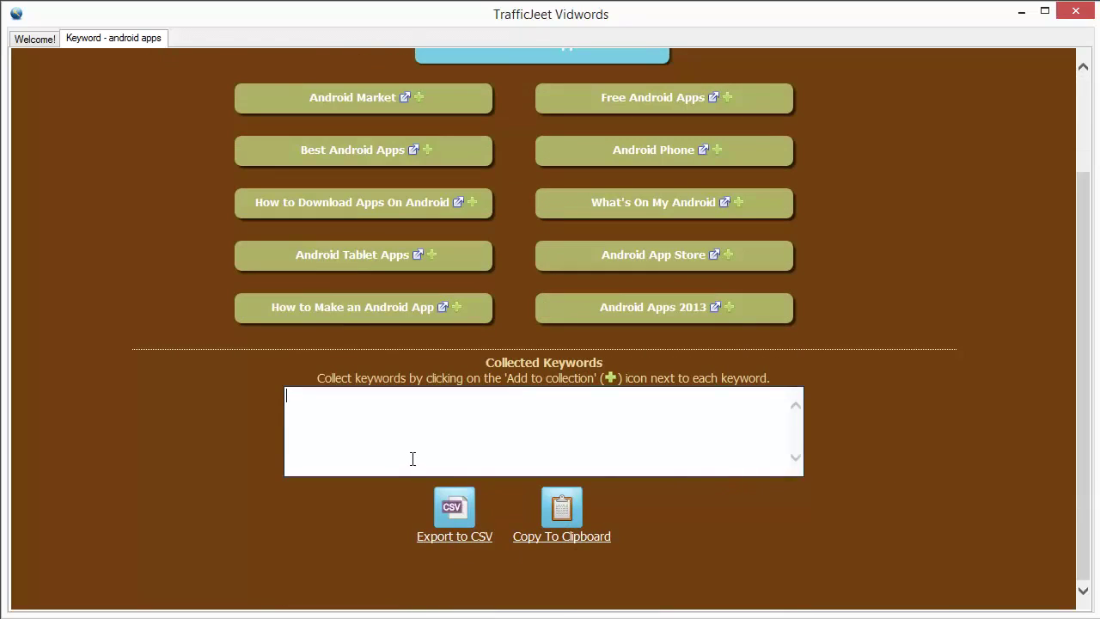
scroll(413, 459, up, 2)
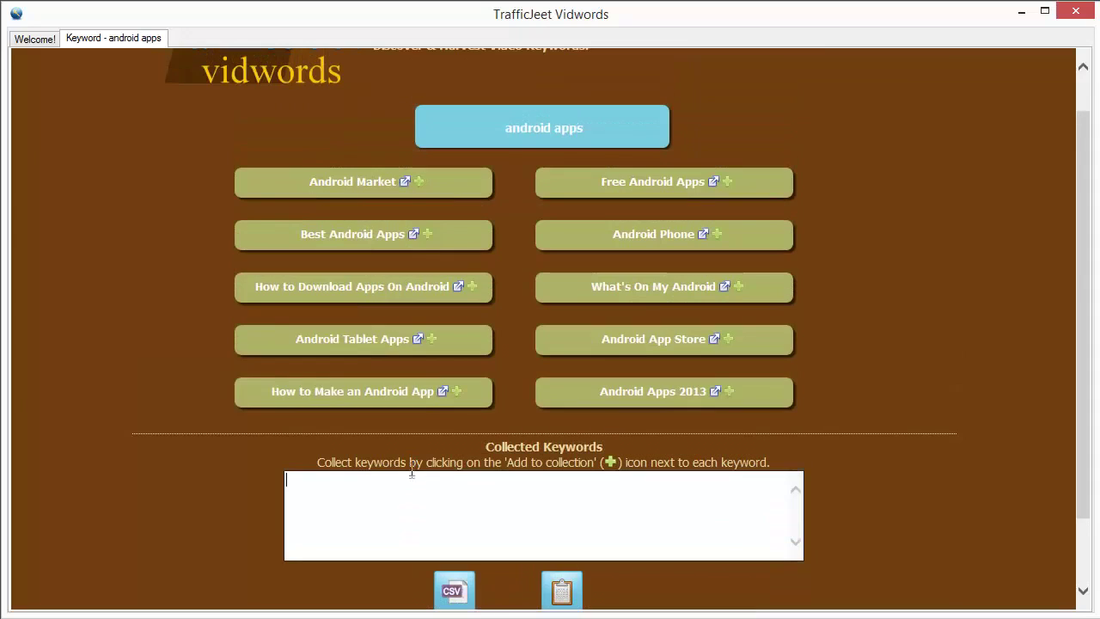
click(419, 188)
click(429, 236)
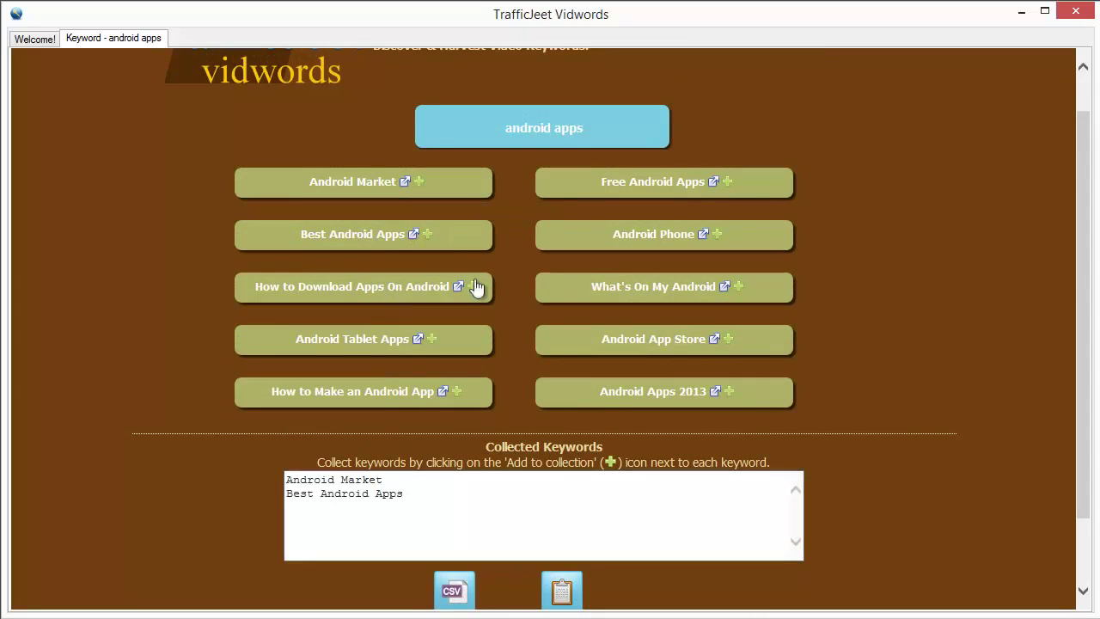
click(474, 286)
click(432, 340)
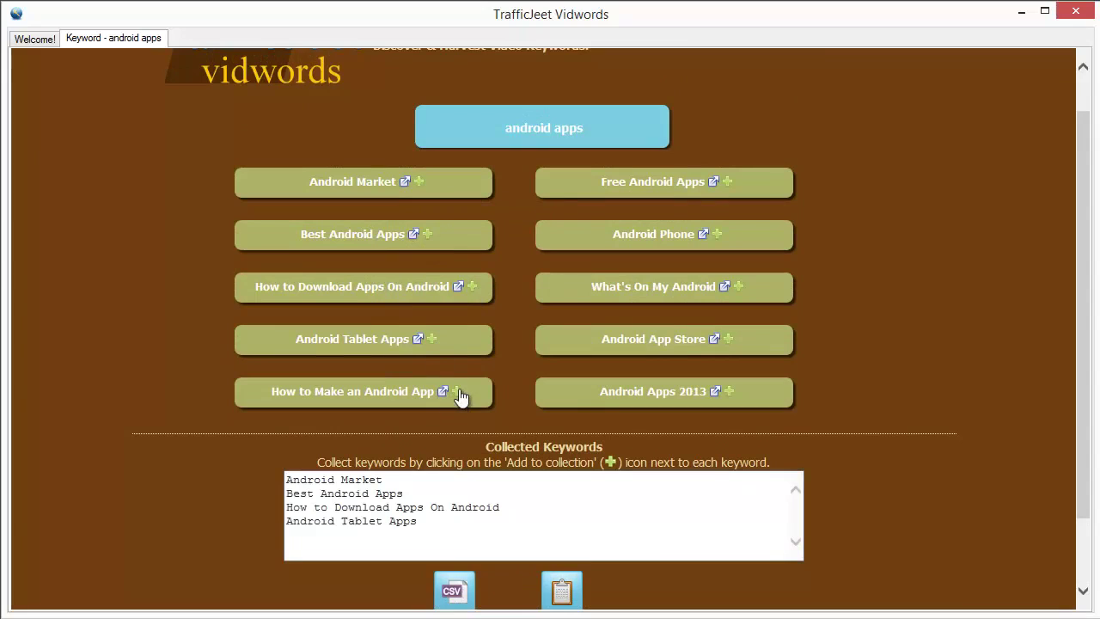
click(457, 391)
drag(469, 537, 308, 481)
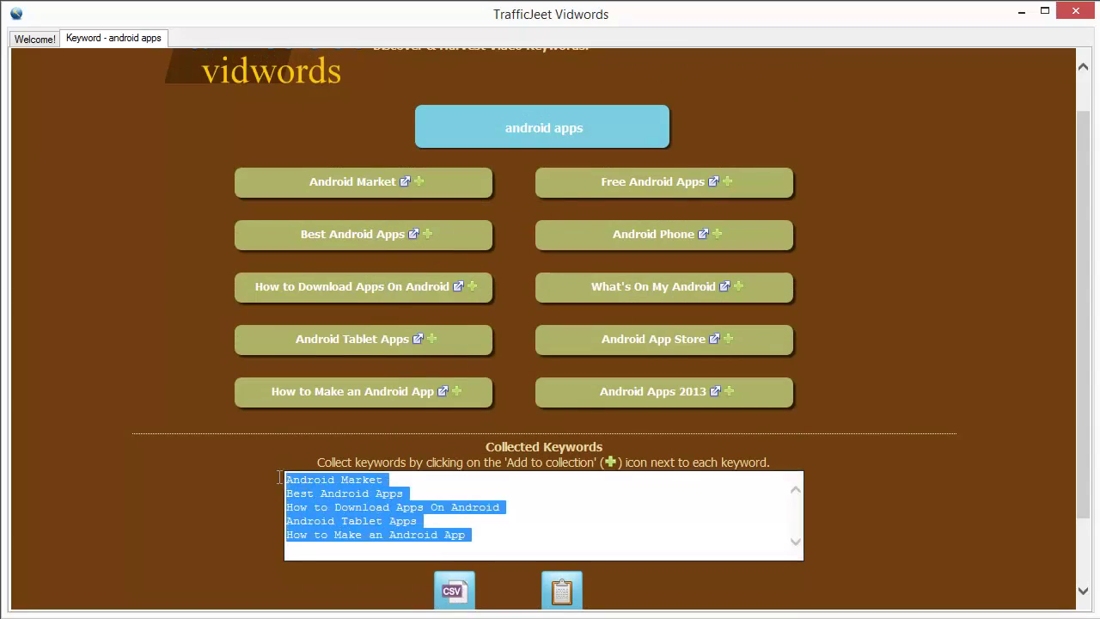
click(494, 545)
key(ctrl+a)
- Add What's On My Android and Android App Store to the collected keywords and look over the list
scroll(704, 488, up, 2)
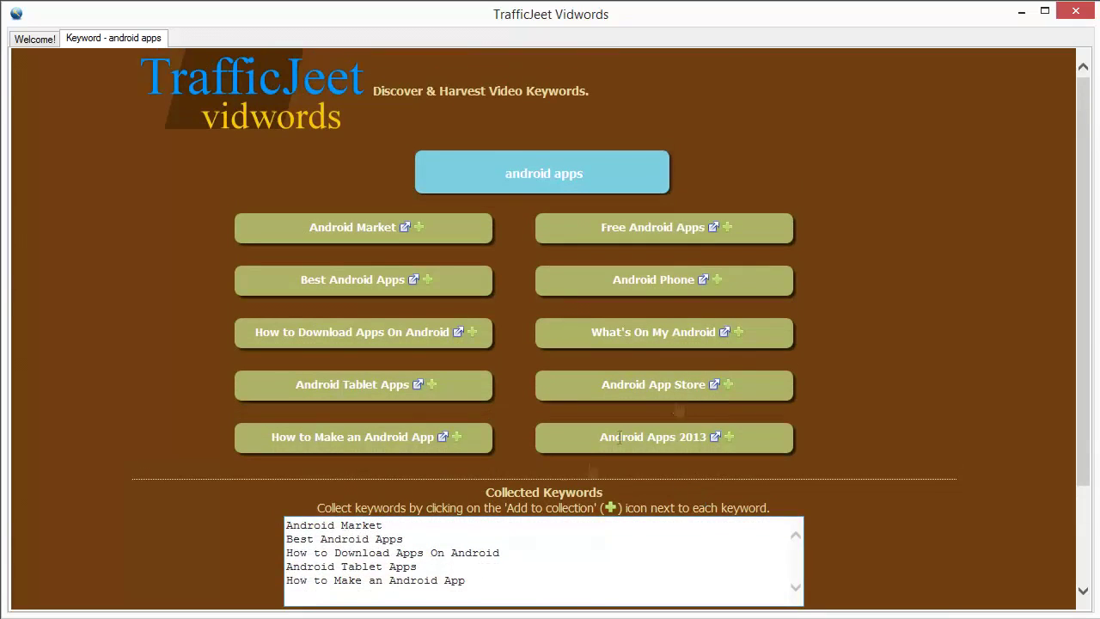
click(739, 334)
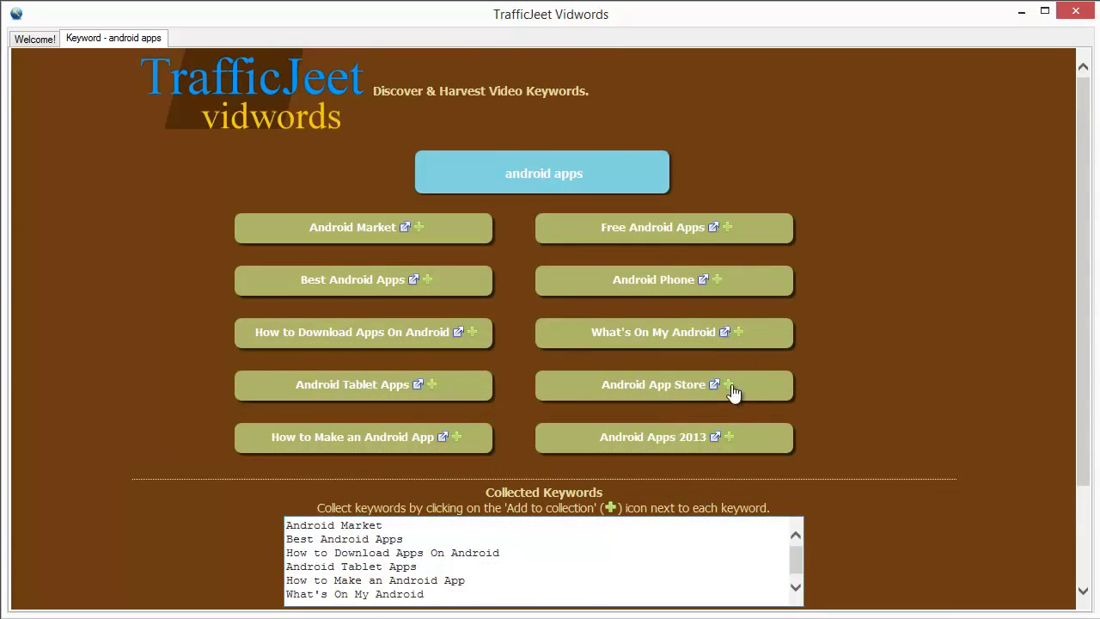
mouse_move(799, 554)
mouse_down()
mouse_move(791, 573)
mouse_move(796, 559)
mouse_up()
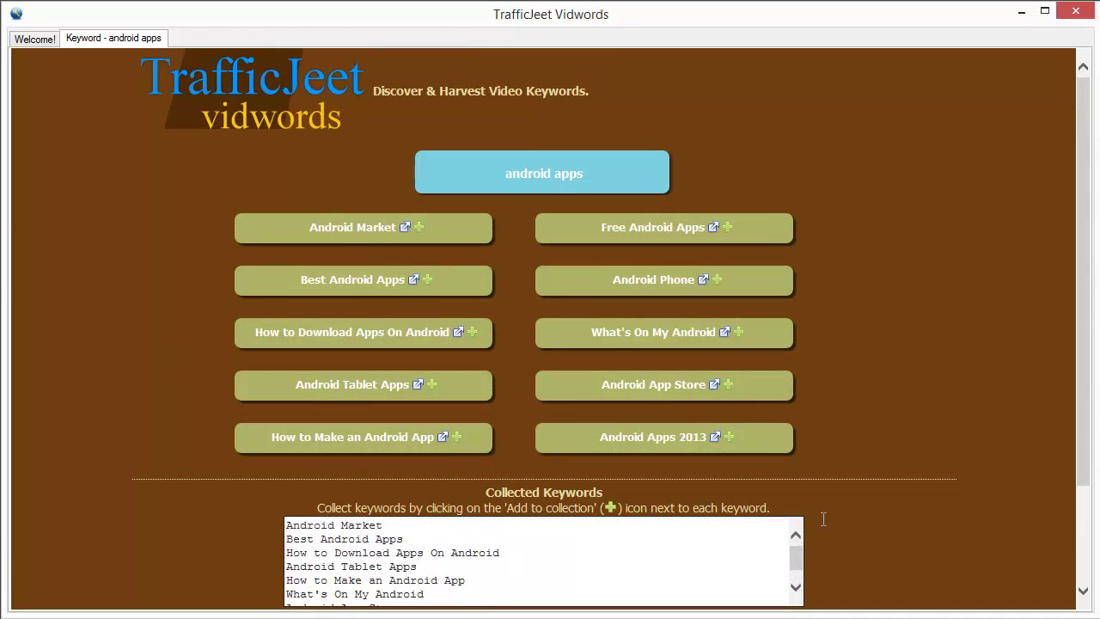
scroll(824, 519, down, 2)
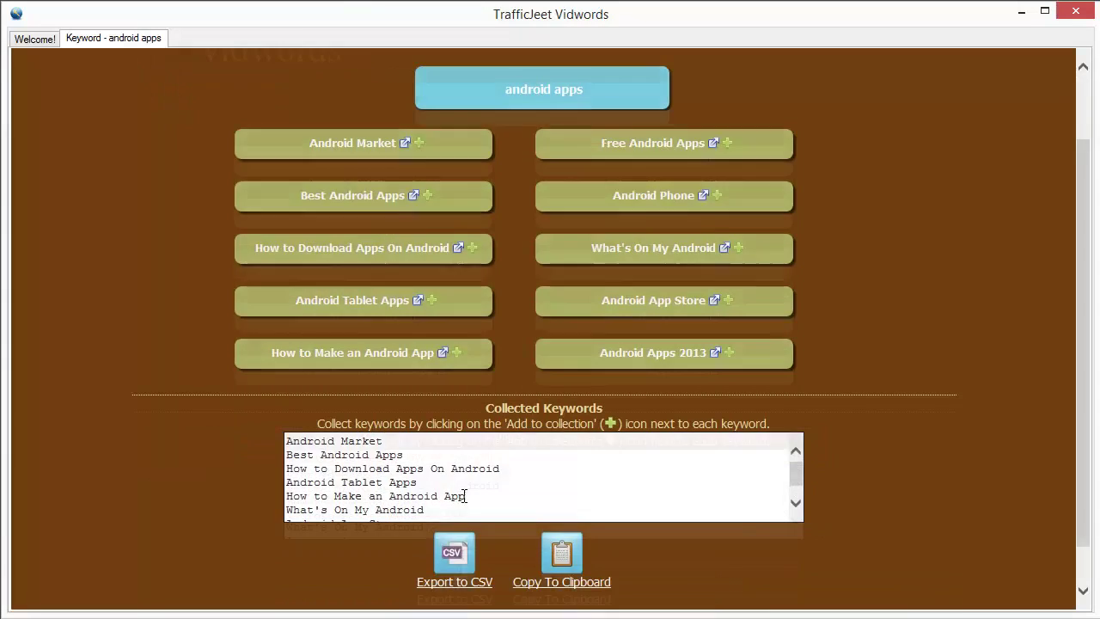
scroll(481, 482, up, 2)
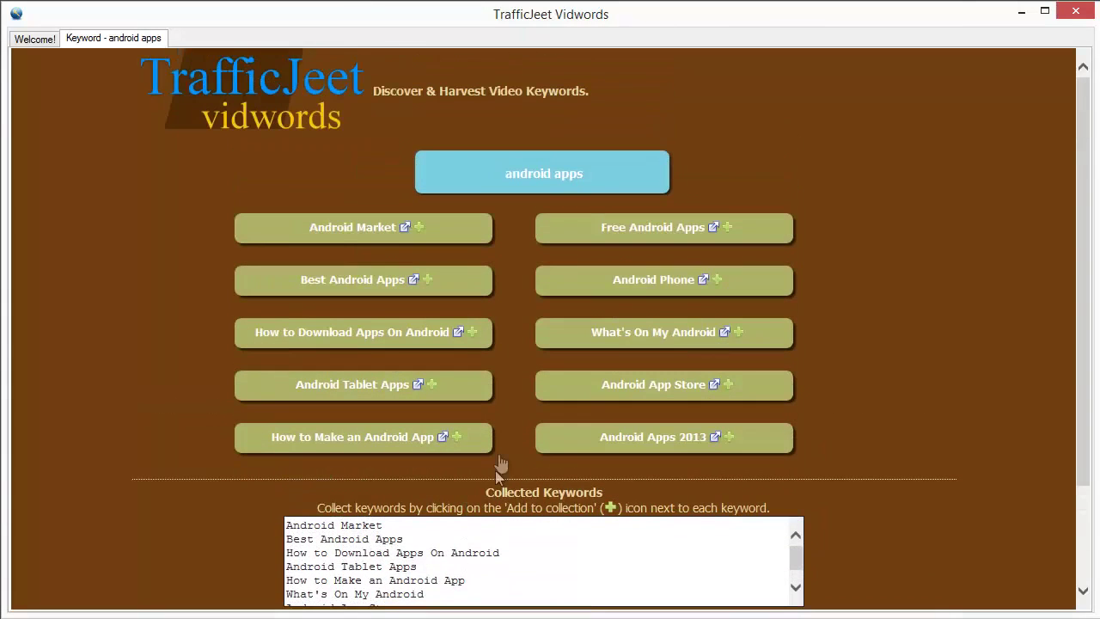
- Drill down through Android Market, Android Apps and Android Tablet Apps, and check the end of the collected keywords list
click(337, 237)
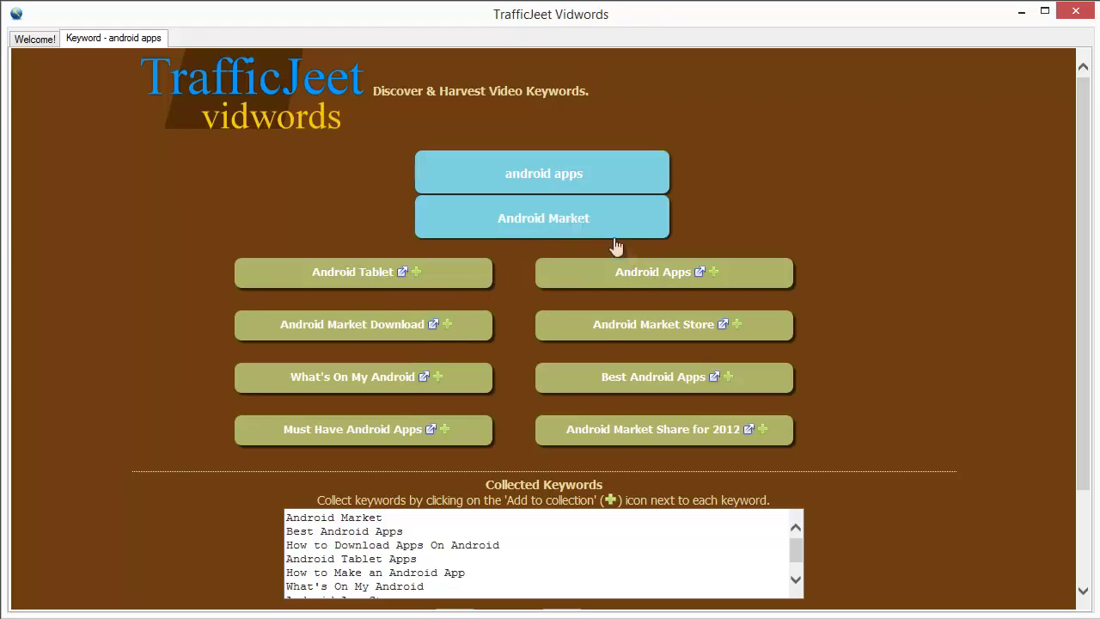
click(658, 272)
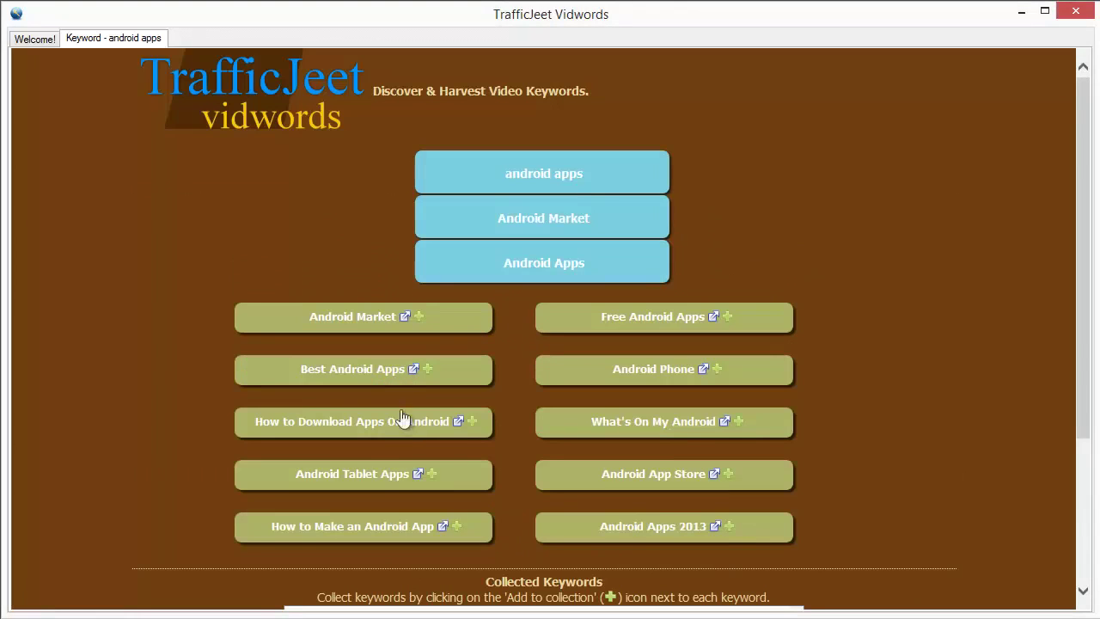
click(388, 475)
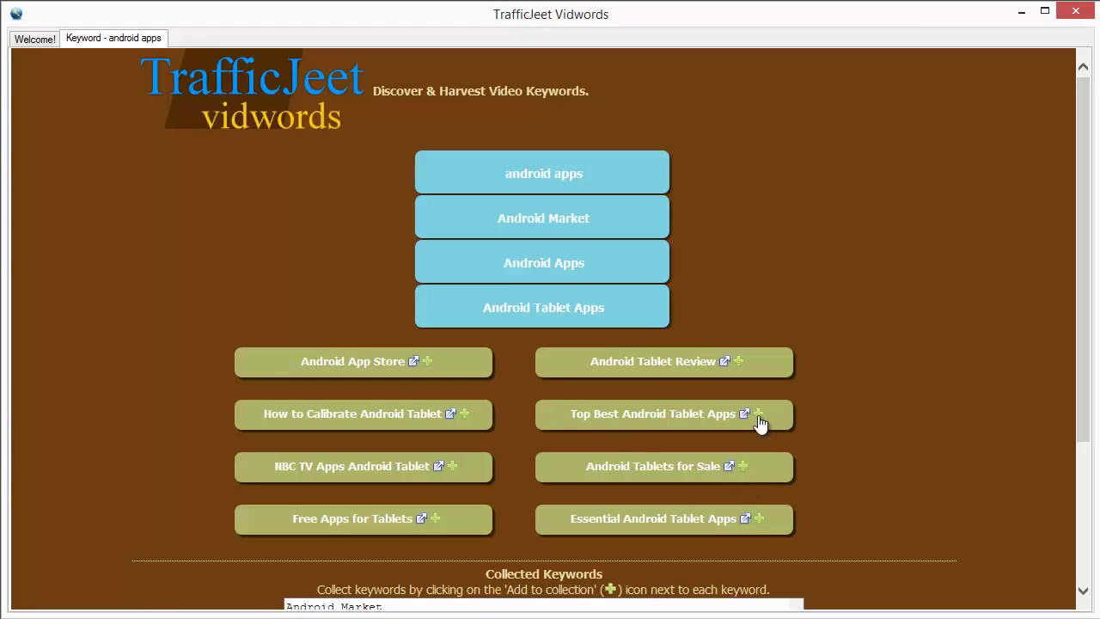
scroll(876, 426, down, 2)
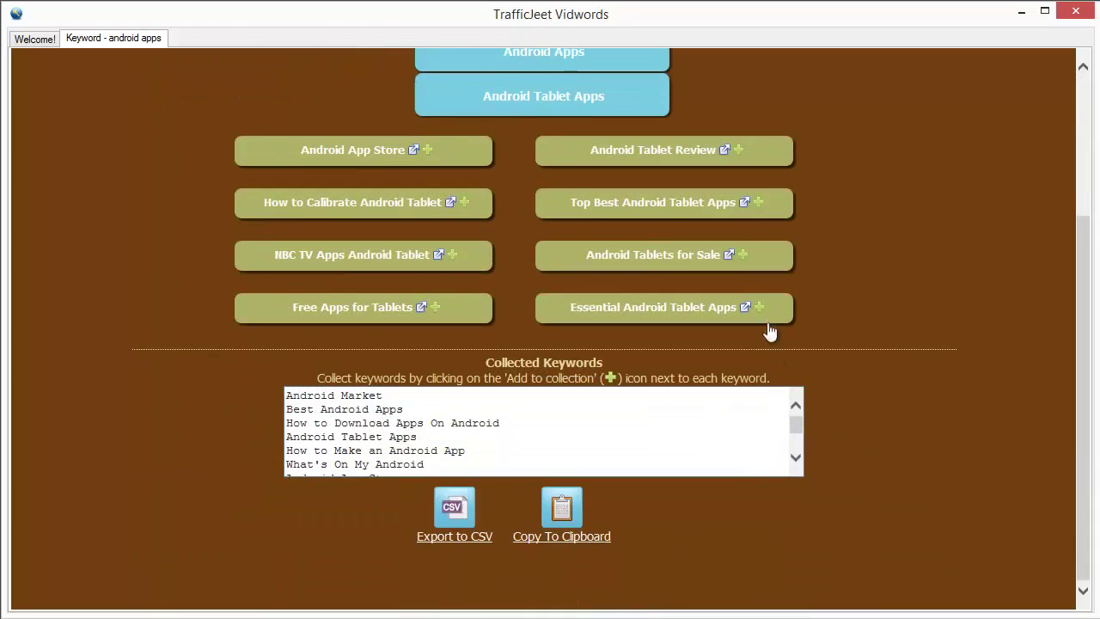
drag(800, 416, 796, 449)
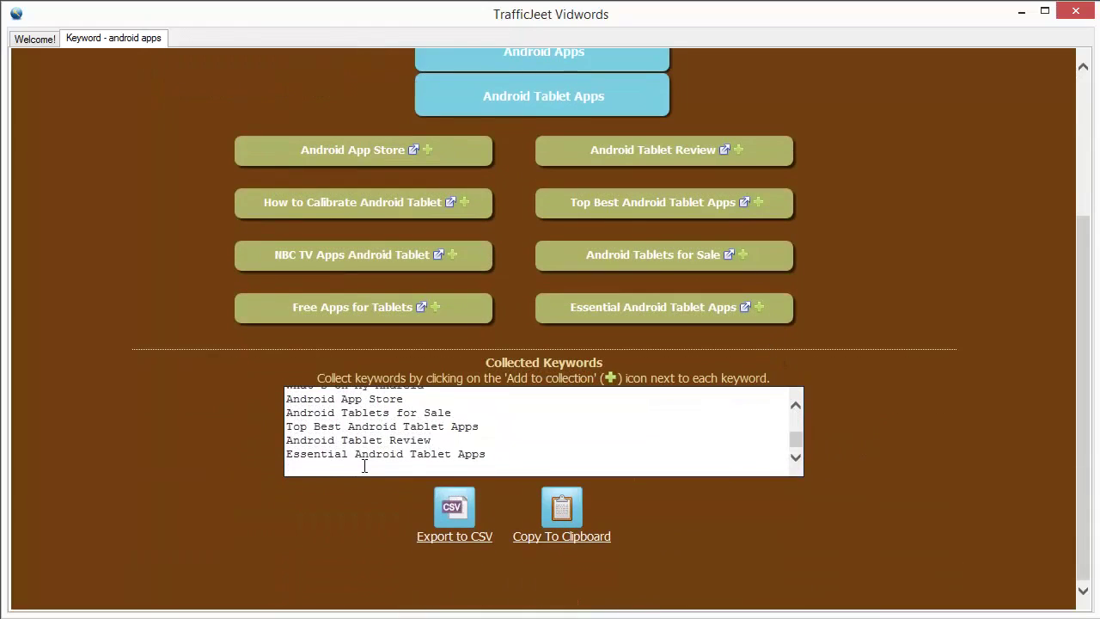
- Go back to the Android Market level and expand What's On My Android to view its related keywords
scroll(781, 496, up, 3)
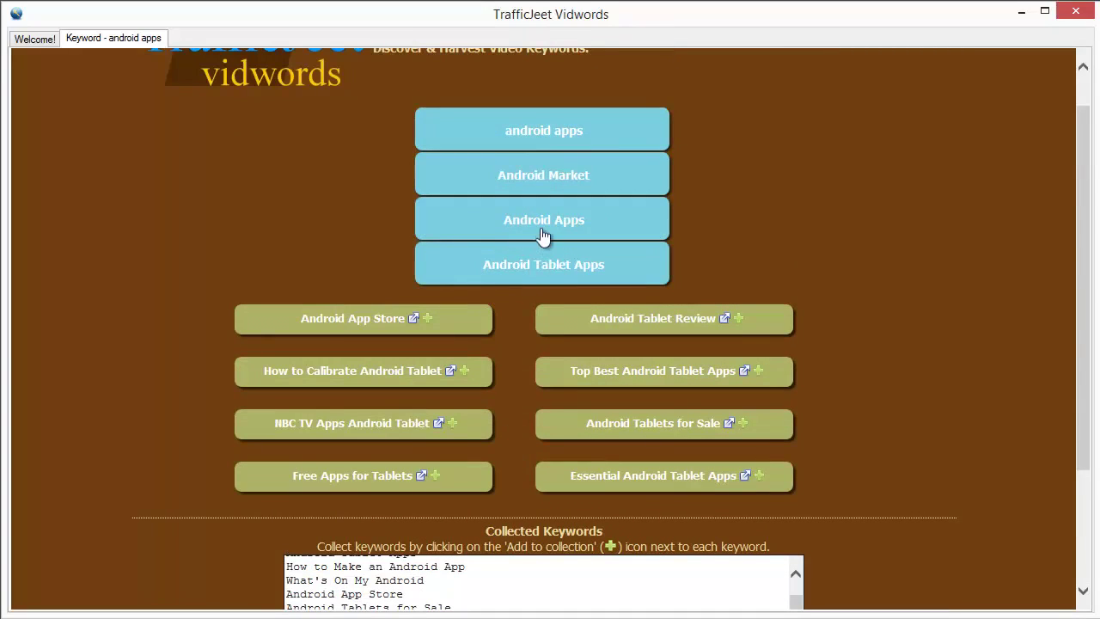
click(545, 179)
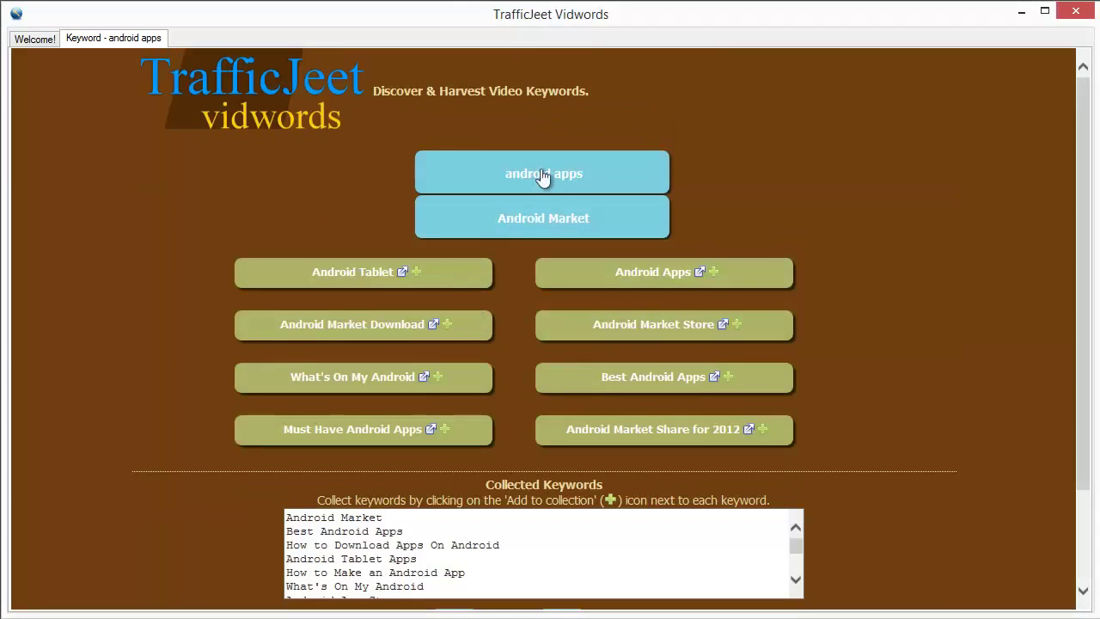
click(404, 387)
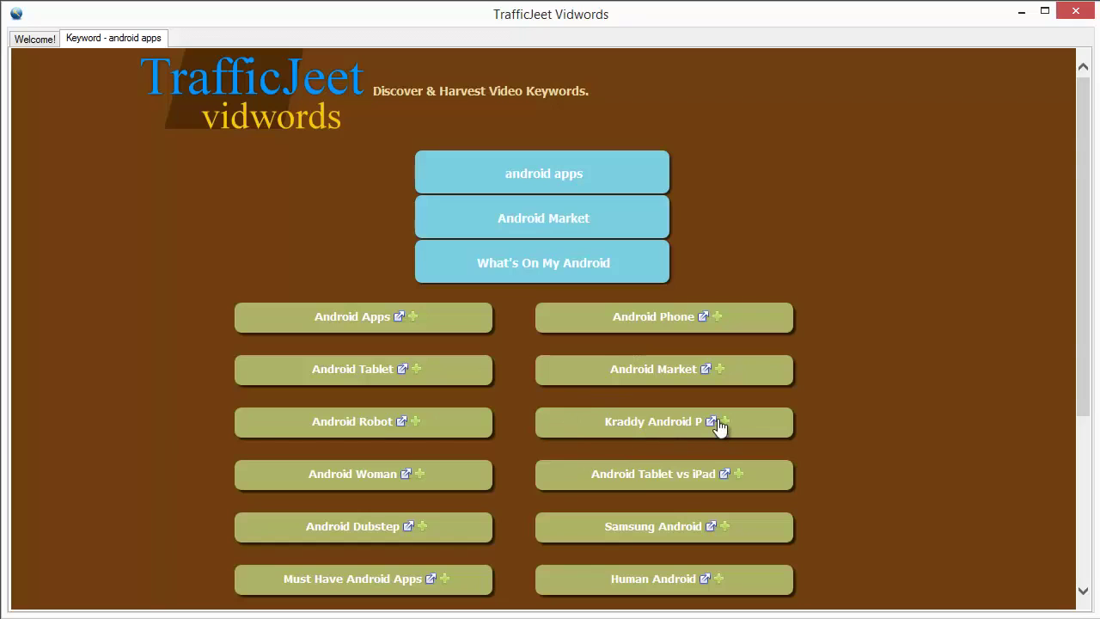
scroll(786, 528, down, 3)
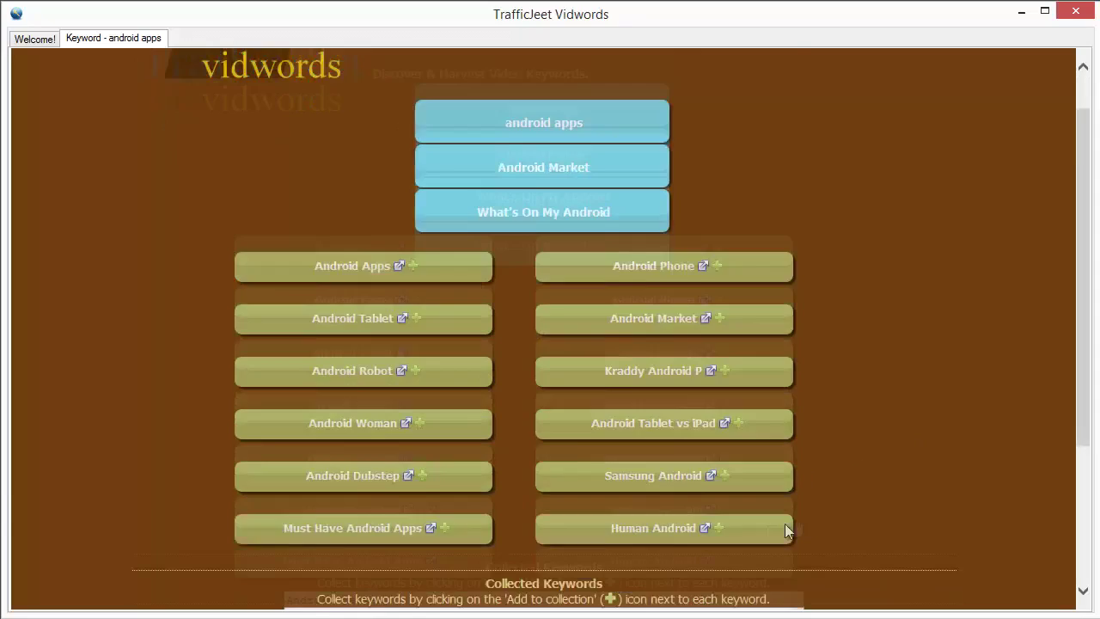
scroll(552, 449, up, 3)
scroll(641, 495, up, 1)
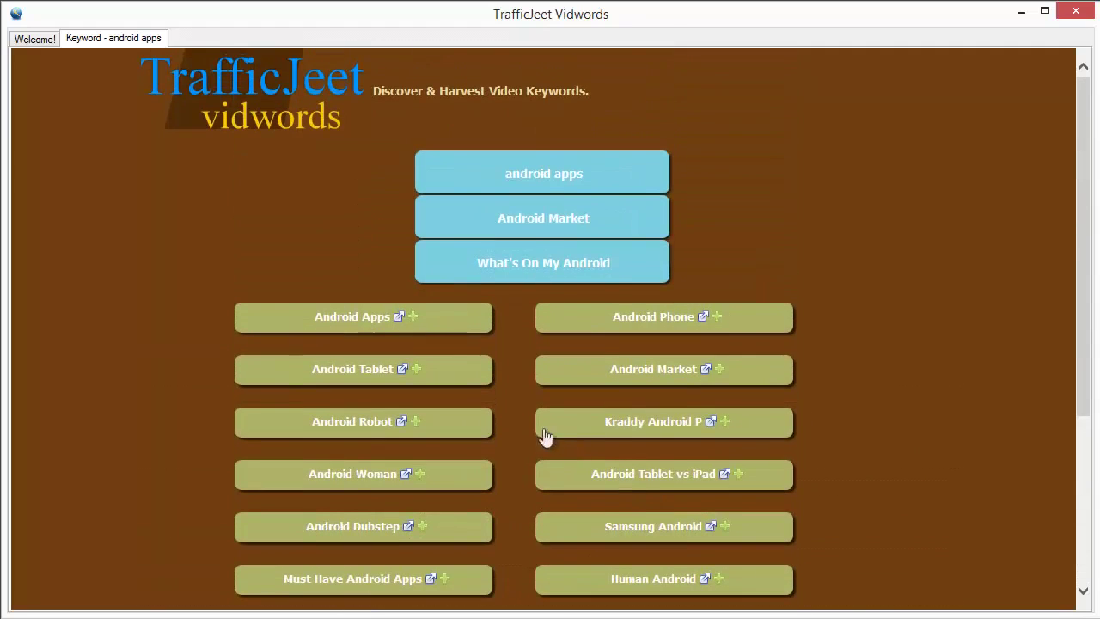
- Review the collected keywords and copy the whole list to the clipboard
scroll(620, 475, down, 3)
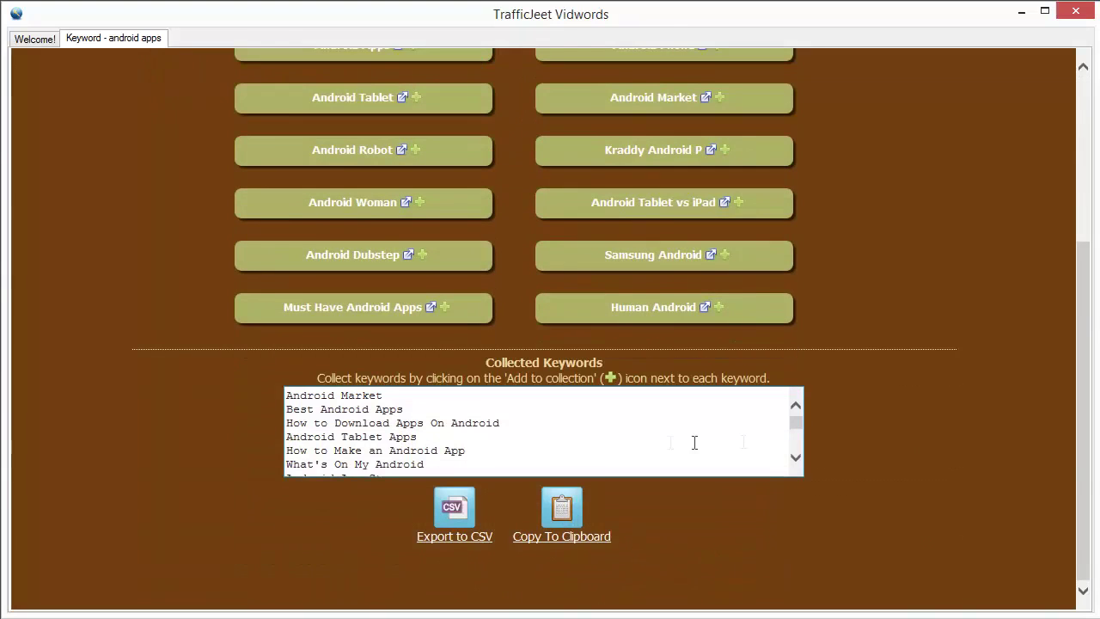
drag(795, 434, 800, 452)
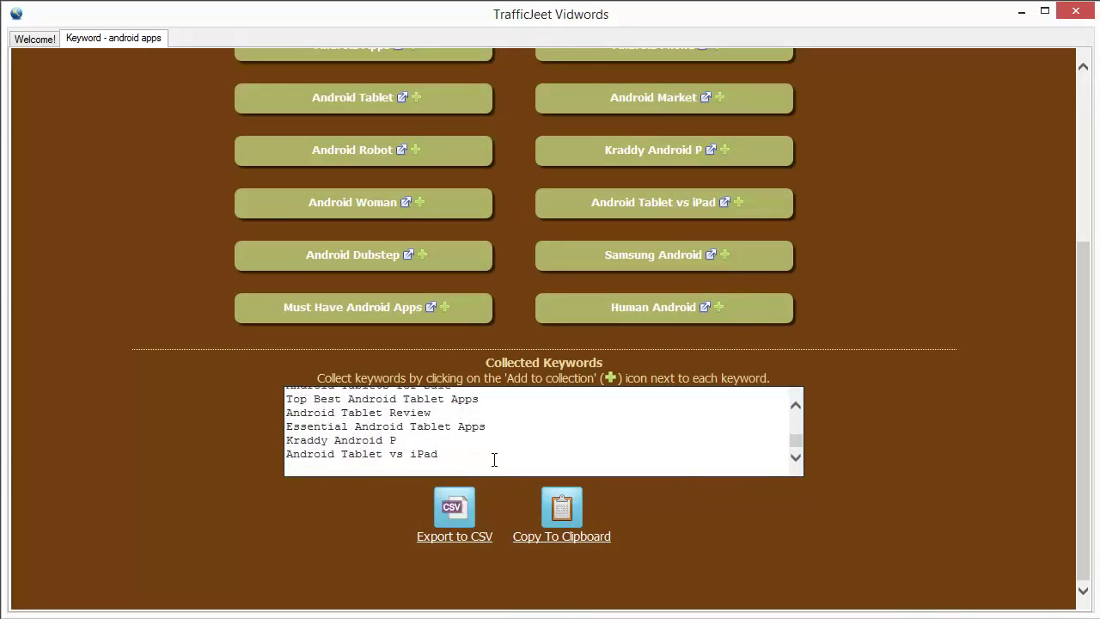
click(370, 405)
key(ctrl+a)
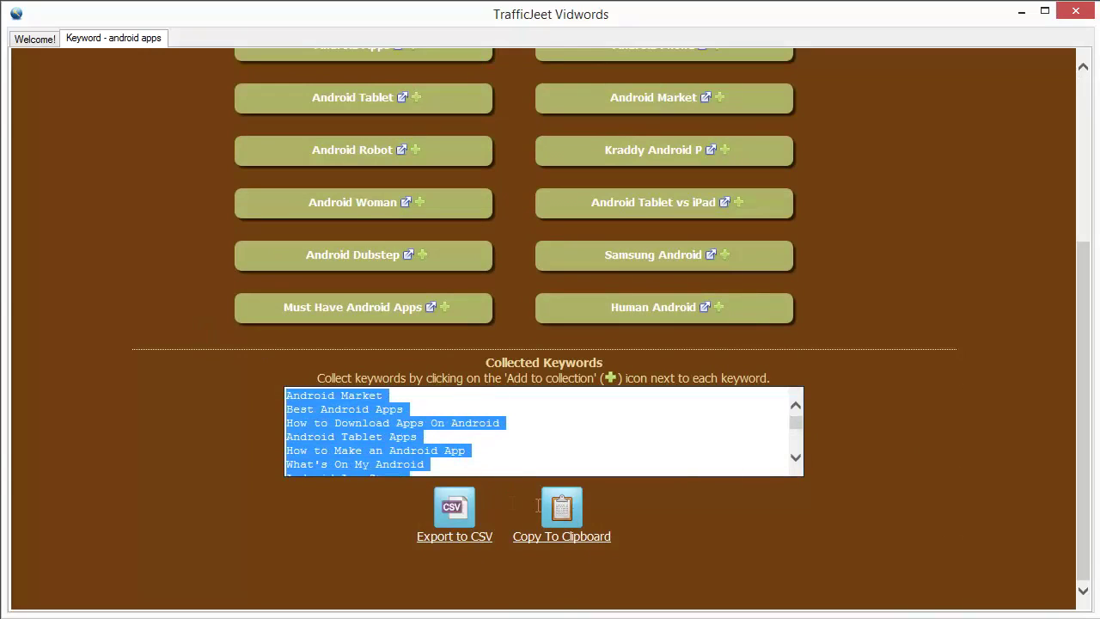
click(574, 513)
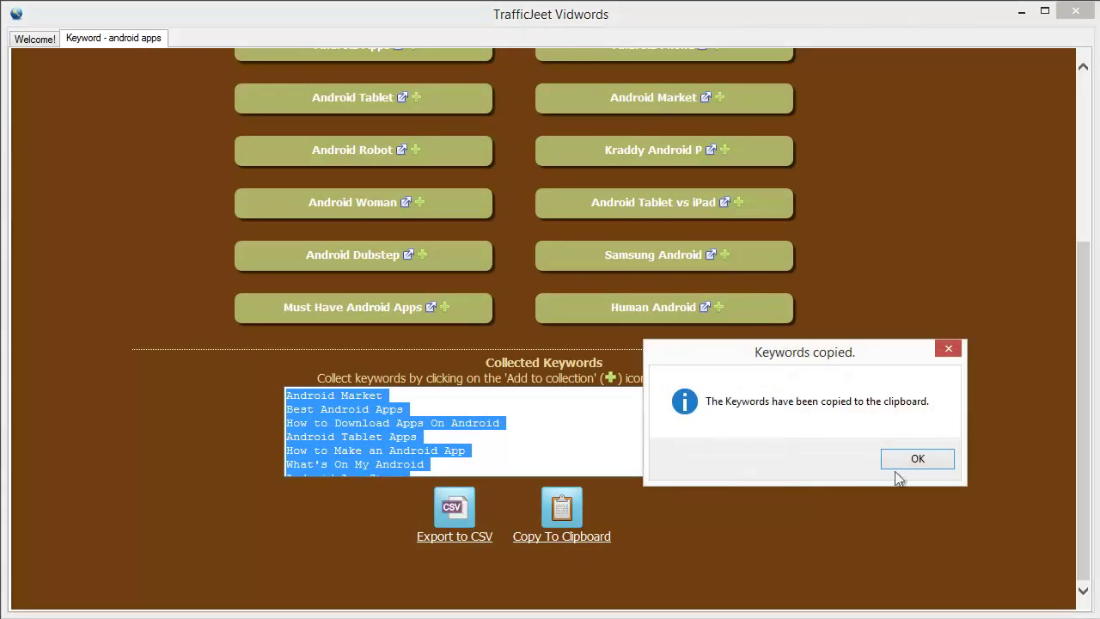
click(914, 459)
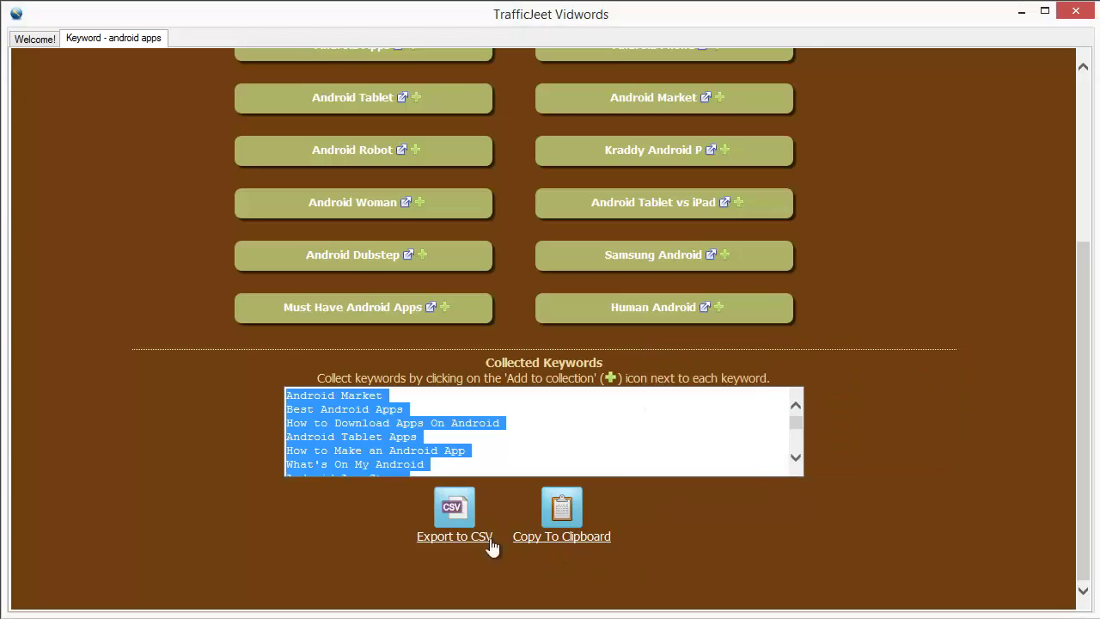
click(461, 454)
drag(466, 450, 288, 409)
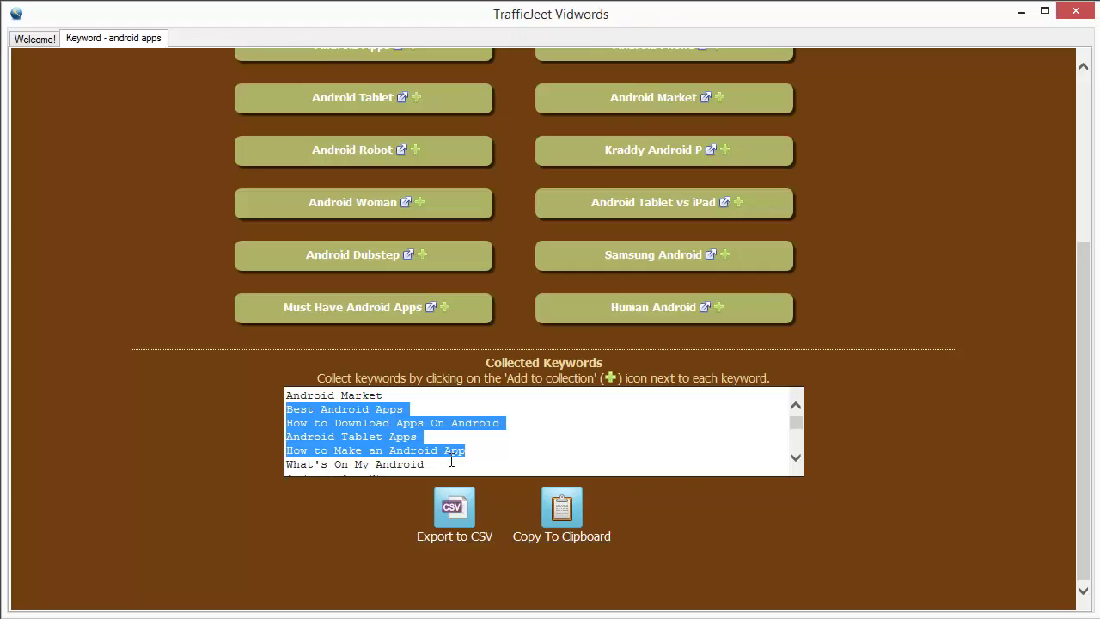
scroll(451, 461, up, 1)
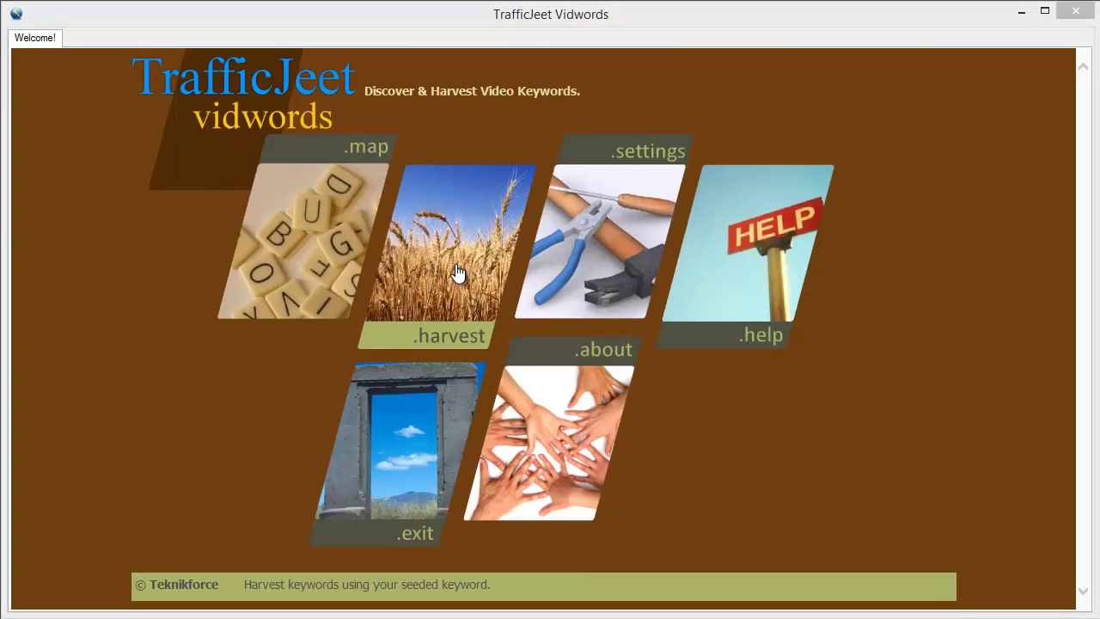
- Start a keyword harvest from the seed keyword "android apps" with the limit set to 100 keywords
click(458, 274)
text(android apps)
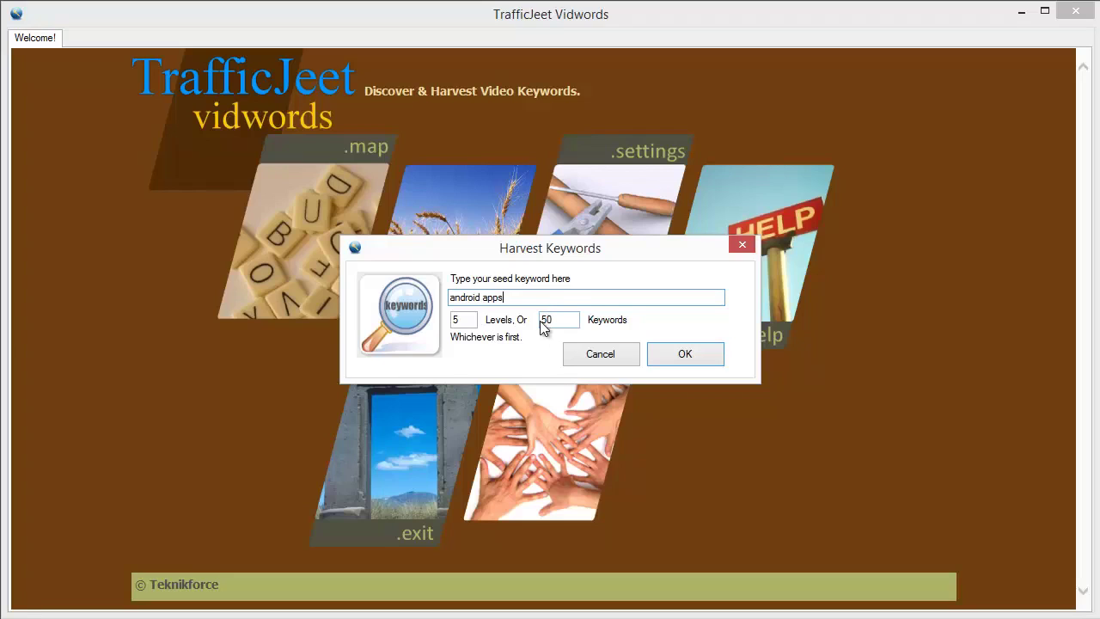
click(543, 319)
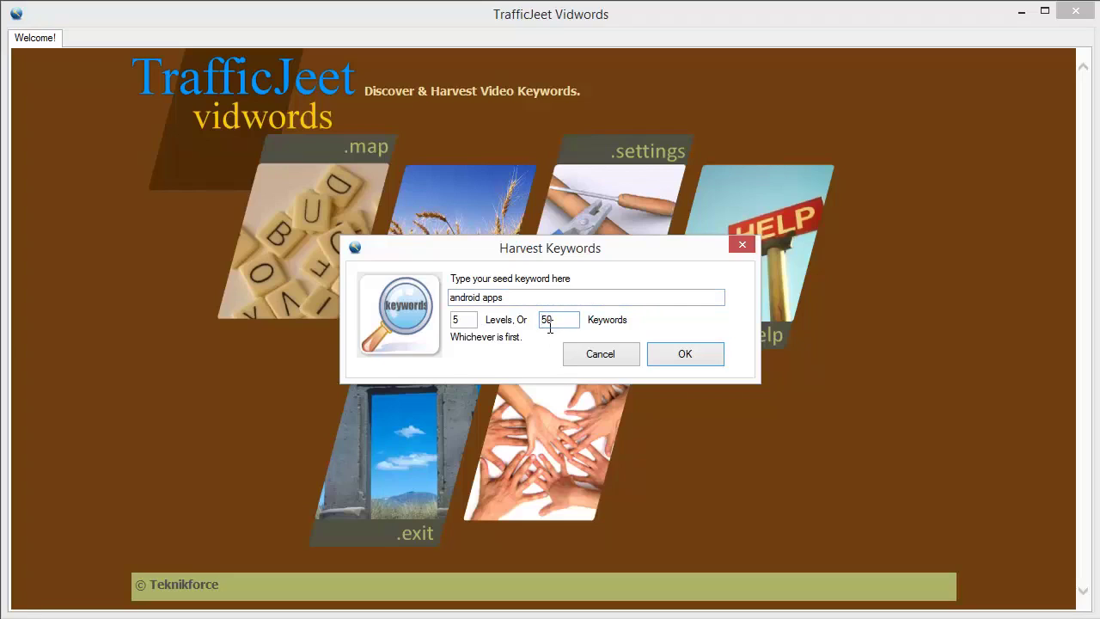
drag(504, 297, 440, 299)
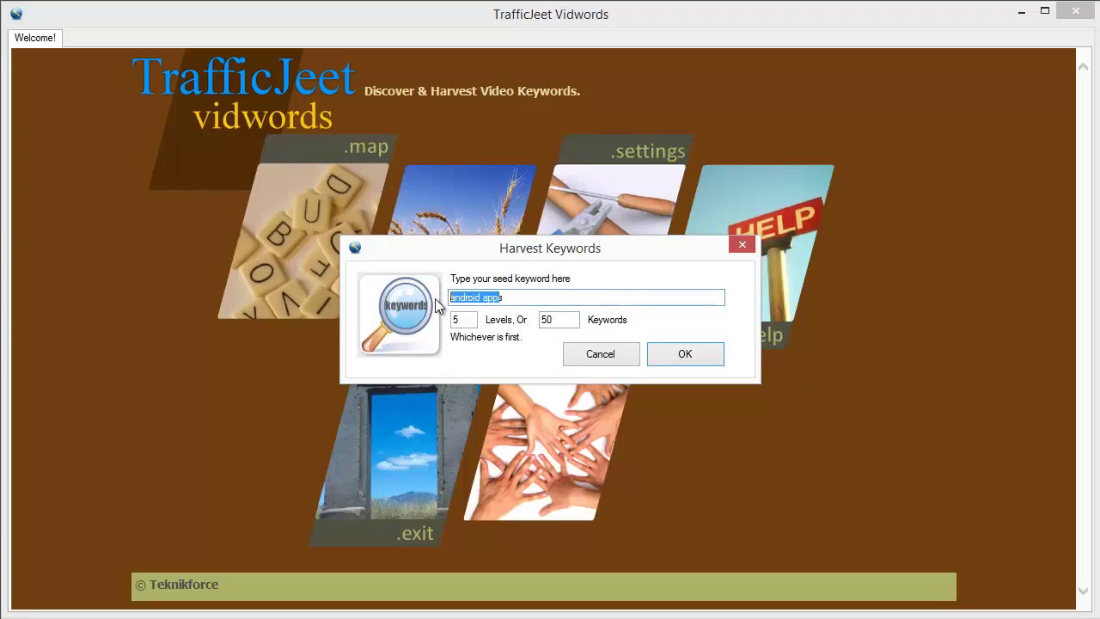
click(550, 319)
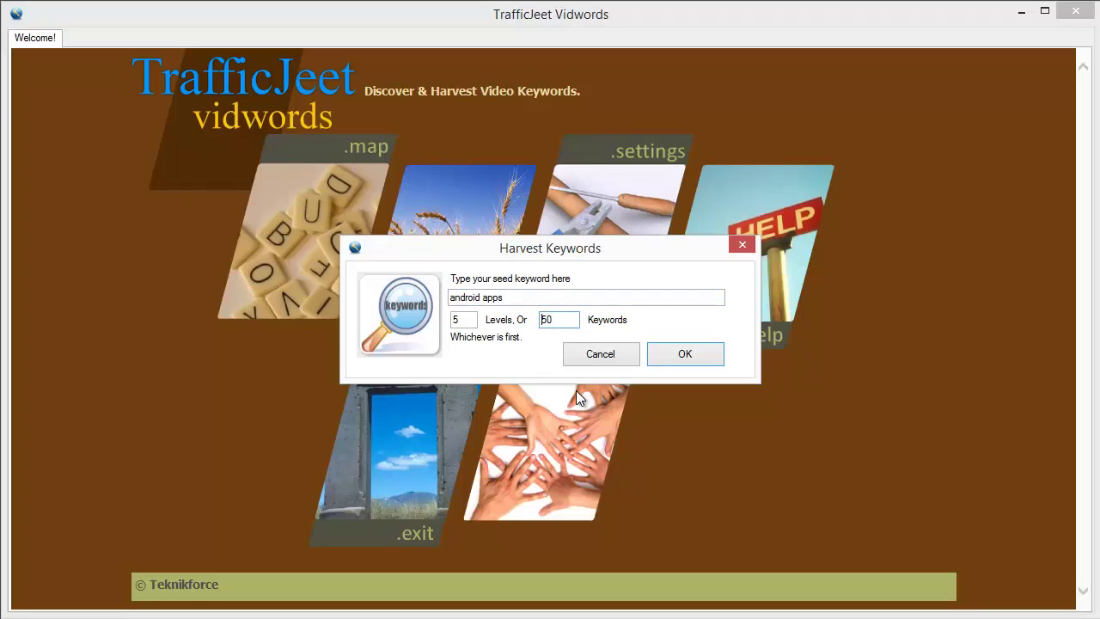
double_click(550, 320)
text(100)
click(706, 366)
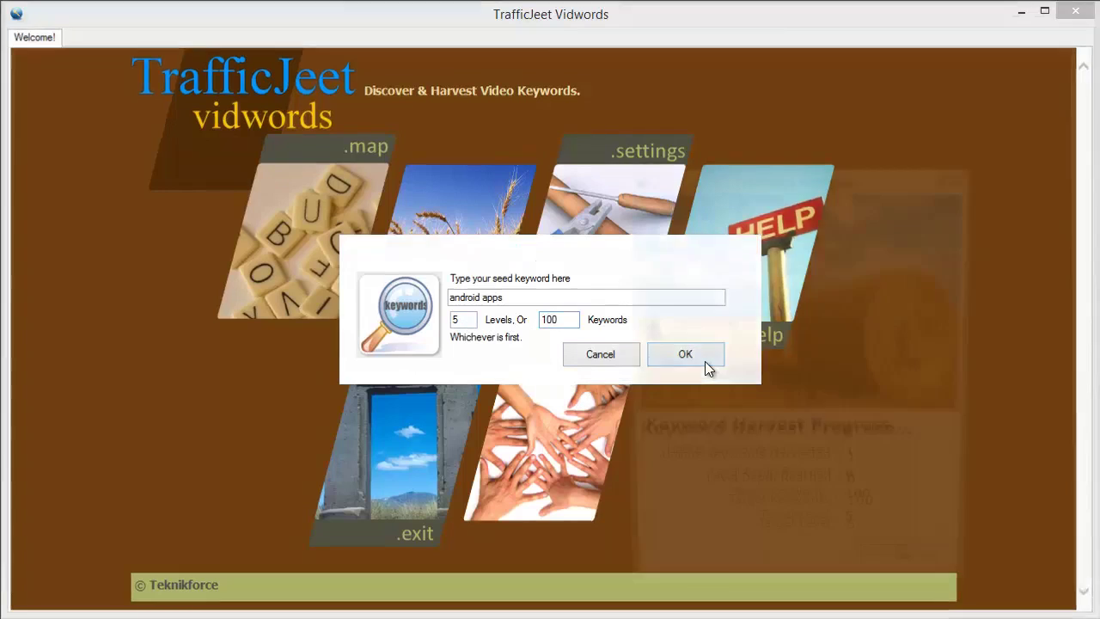
- Move the harvest progress window aside and examine the harvested "android apps" keywords through to the end of the list
drag(757, 163, 600, 90)
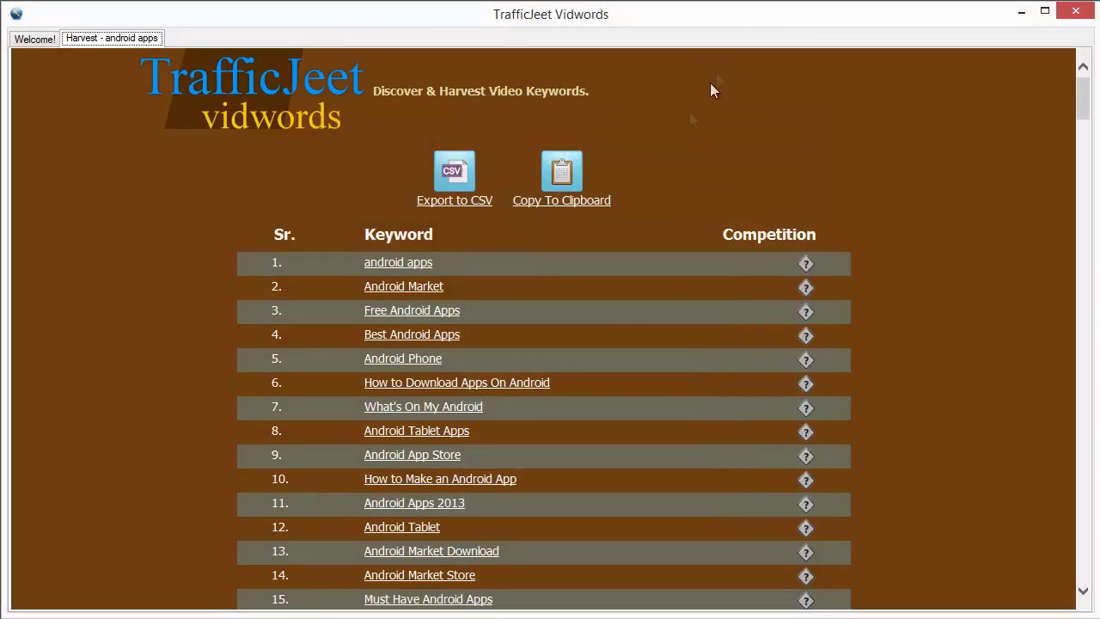
scroll(898, 251, down, 10)
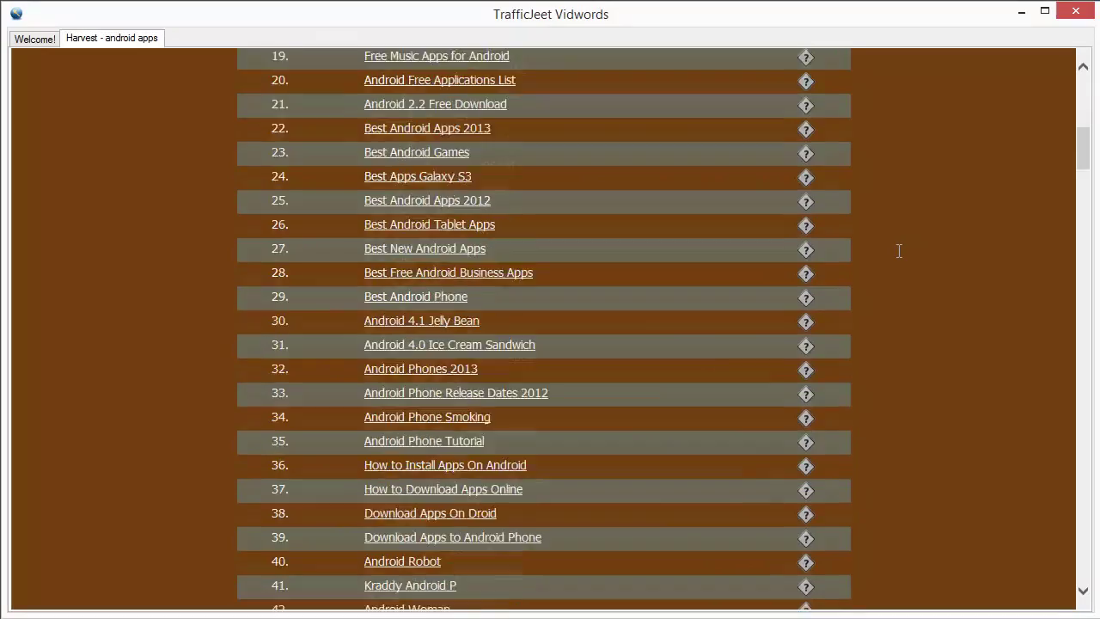
scroll(897, 251, up, 10)
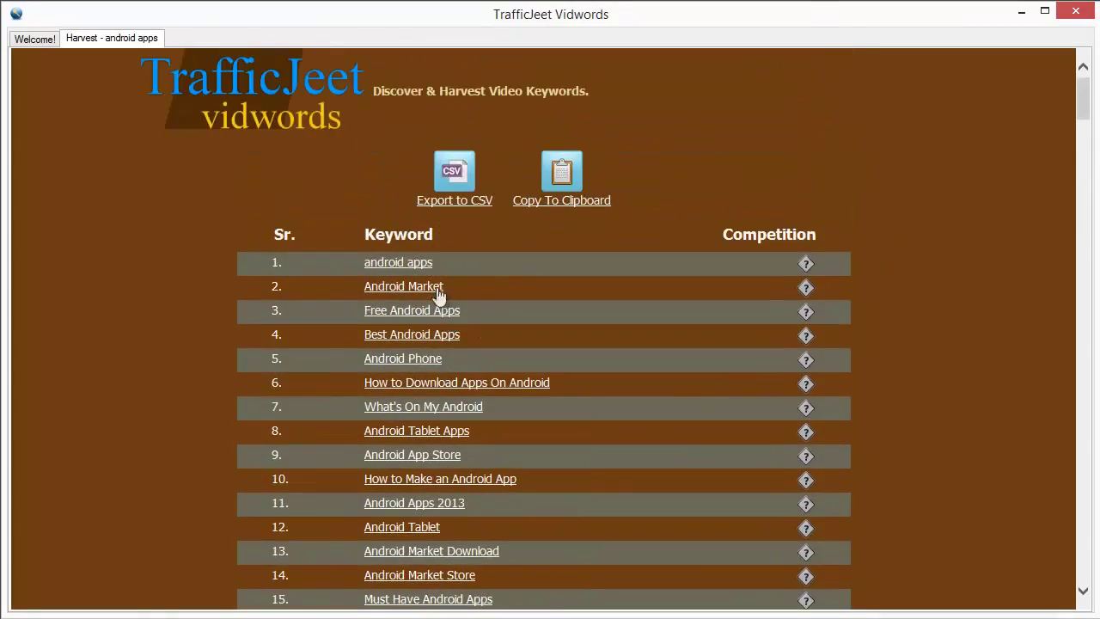
scroll(468, 292, down, 6)
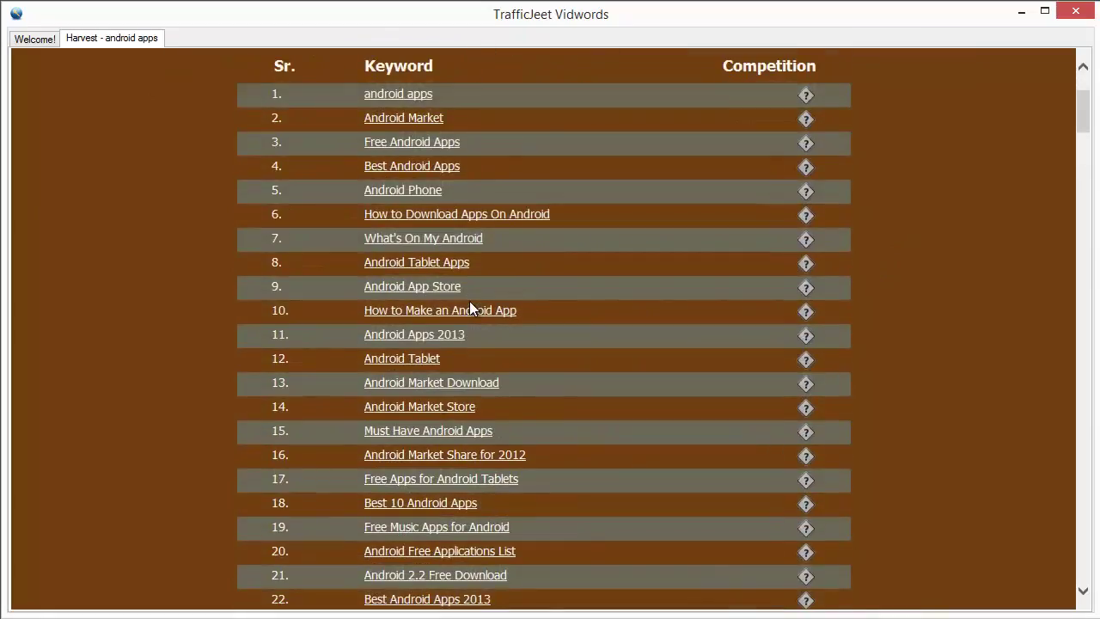
scroll(472, 314, down, 9)
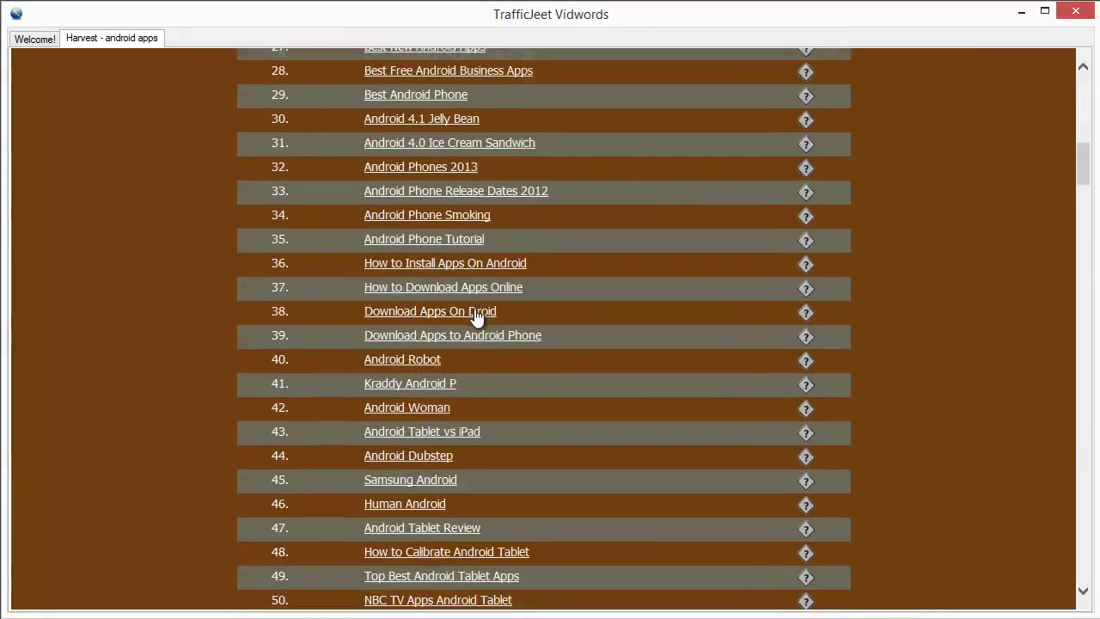
scroll(478, 325, down, 15)
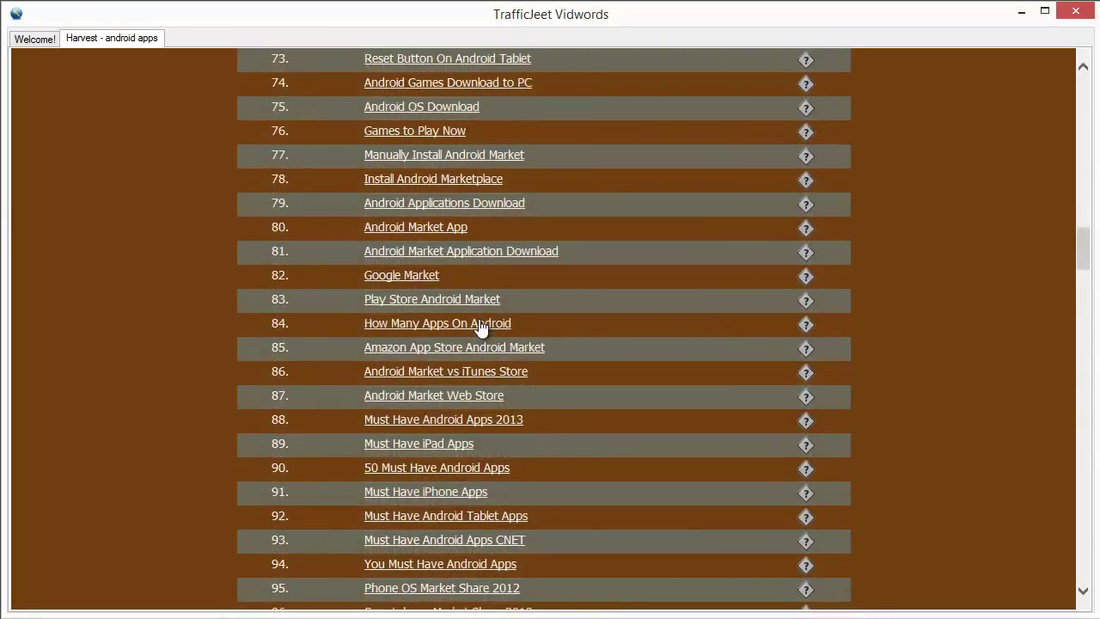
scroll(479, 325, down, 8)
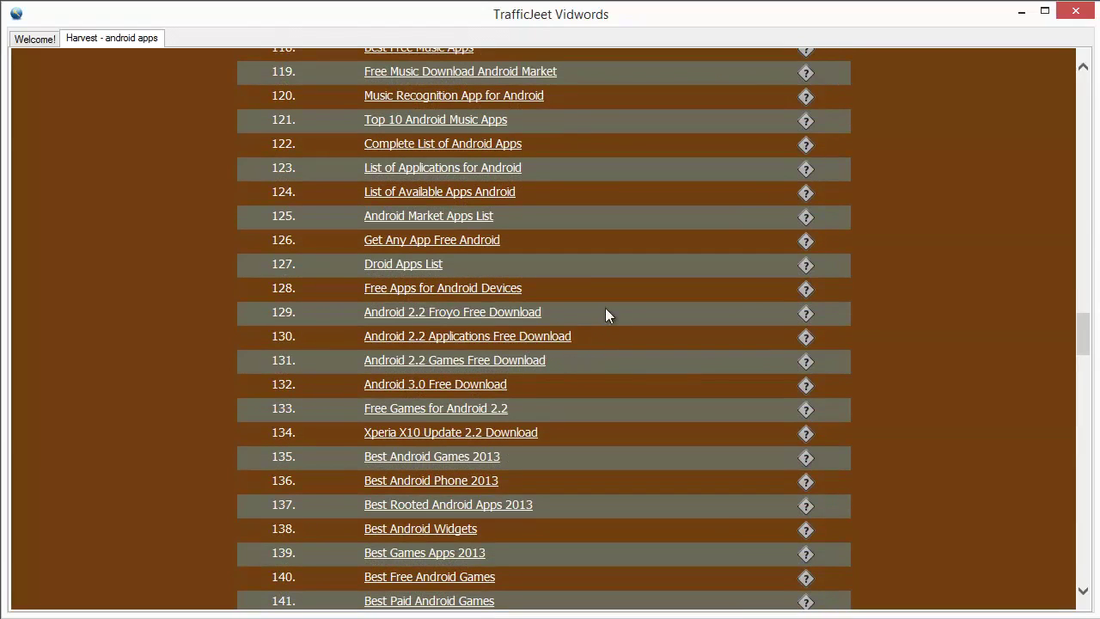
drag(1083, 347, 1085, 581)
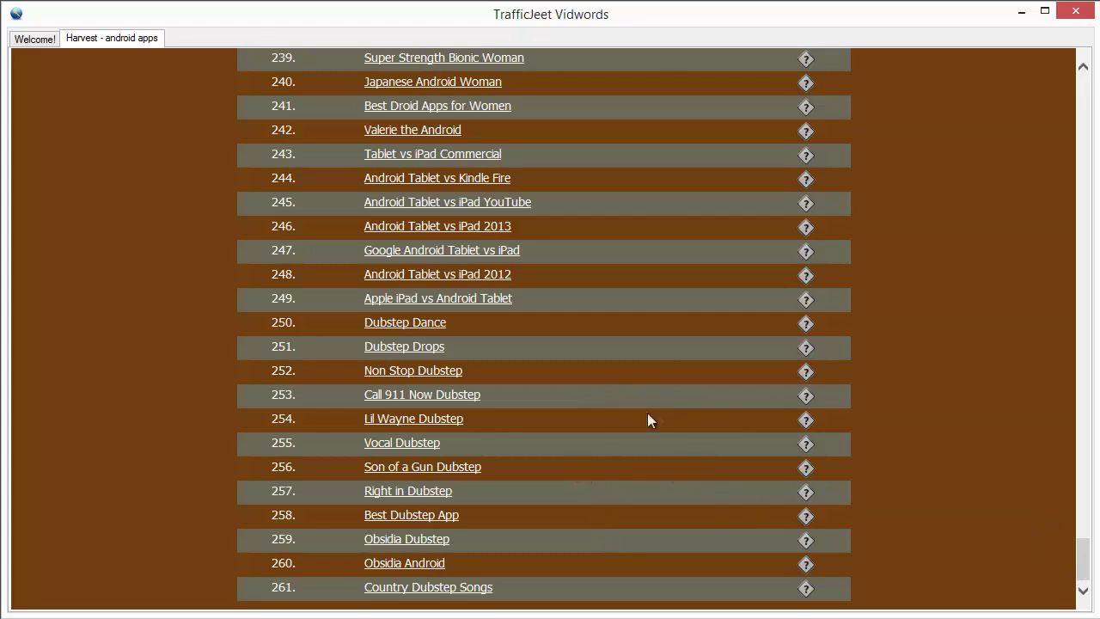
drag(1081, 574, 1070, 107)
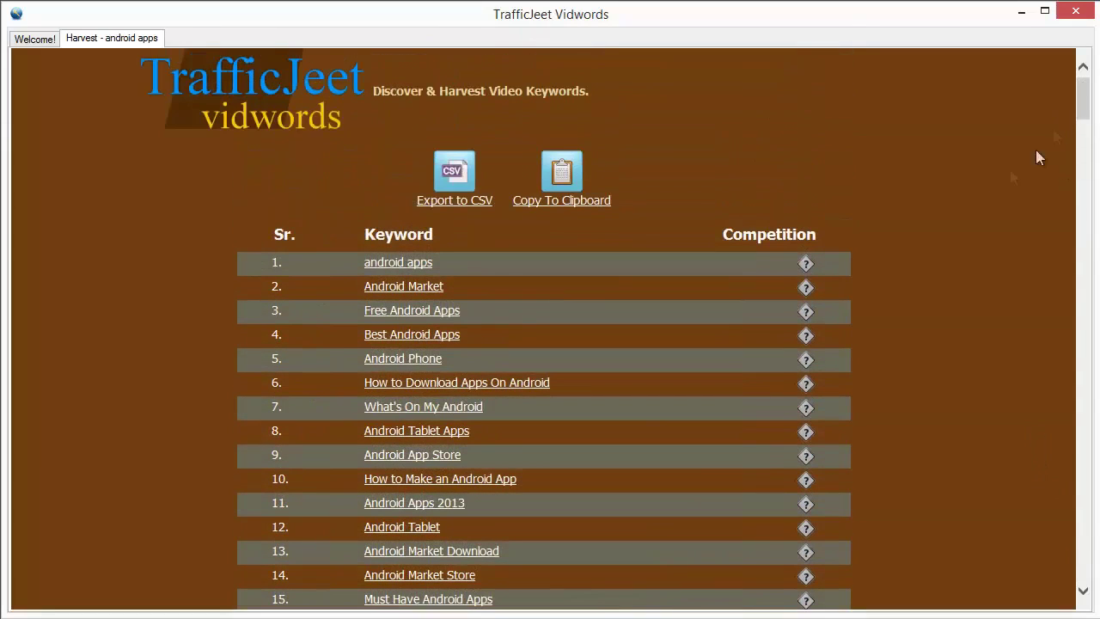
- Retrieve the competition figures for the first 14 harvested keywords, from android apps to Android Market Store, and review them
click(806, 290)
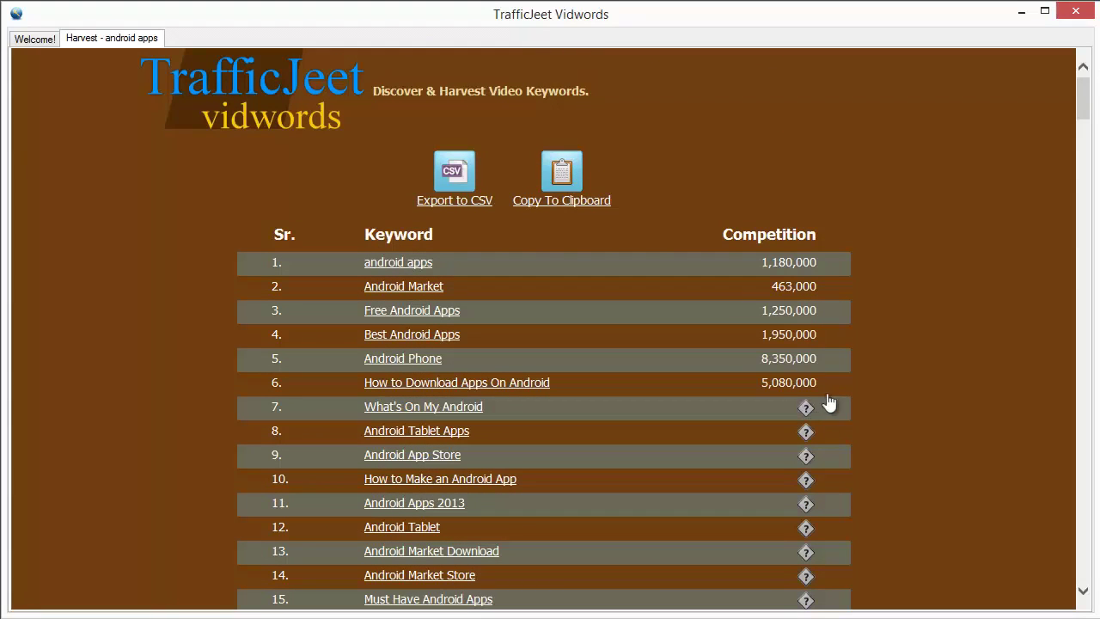
scroll(844, 386, down, 2)
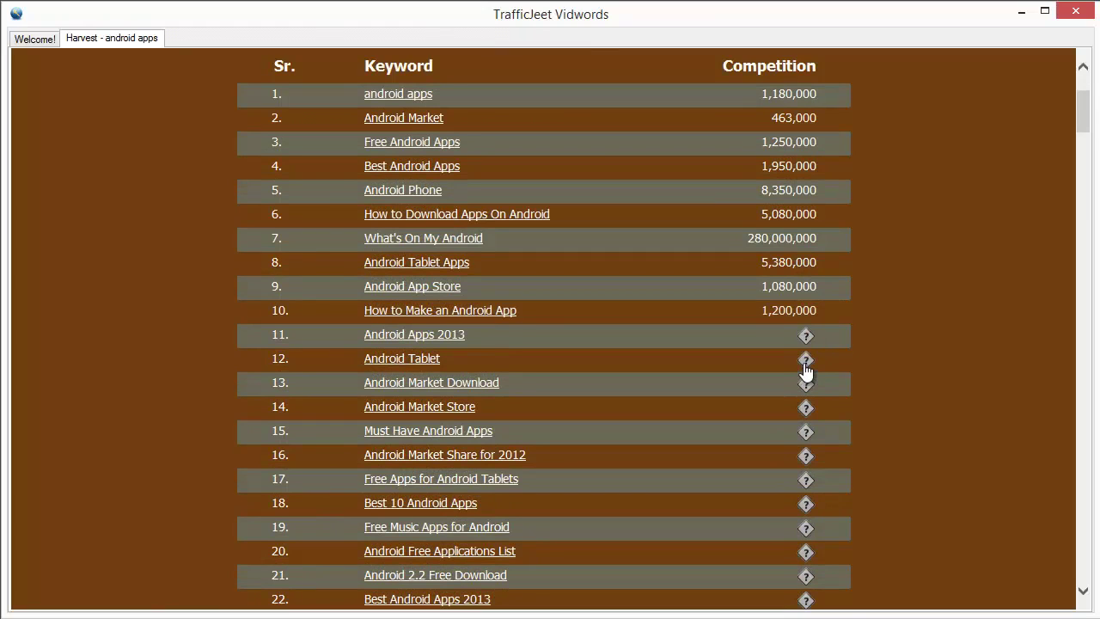
scroll(858, 389, down, 1)
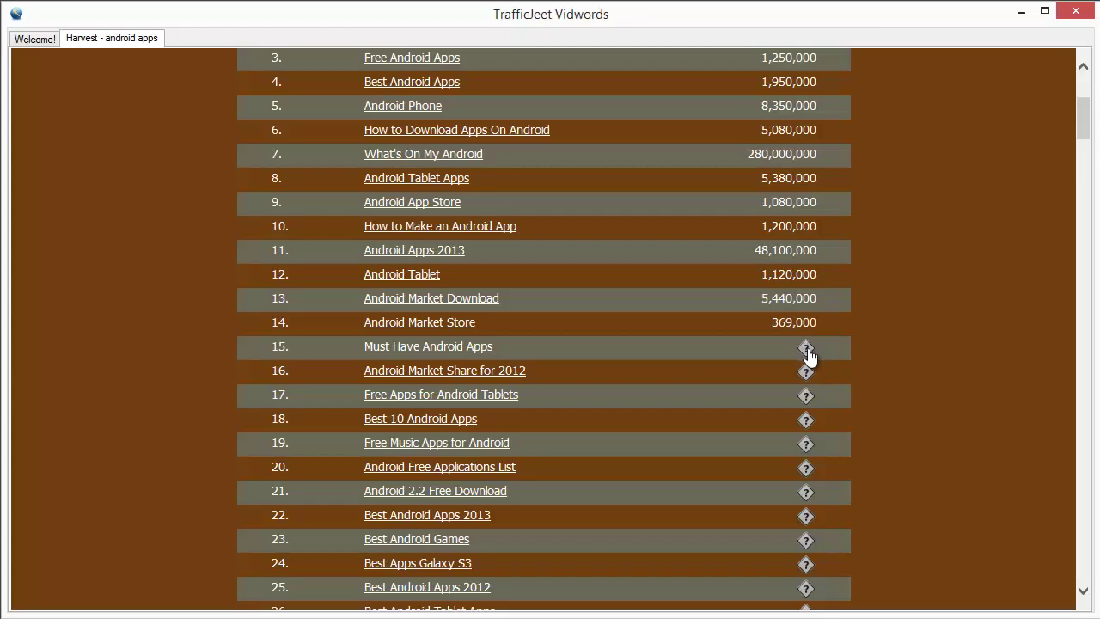
scroll(662, 342, down, 1)
scroll(659, 343, down, 2)
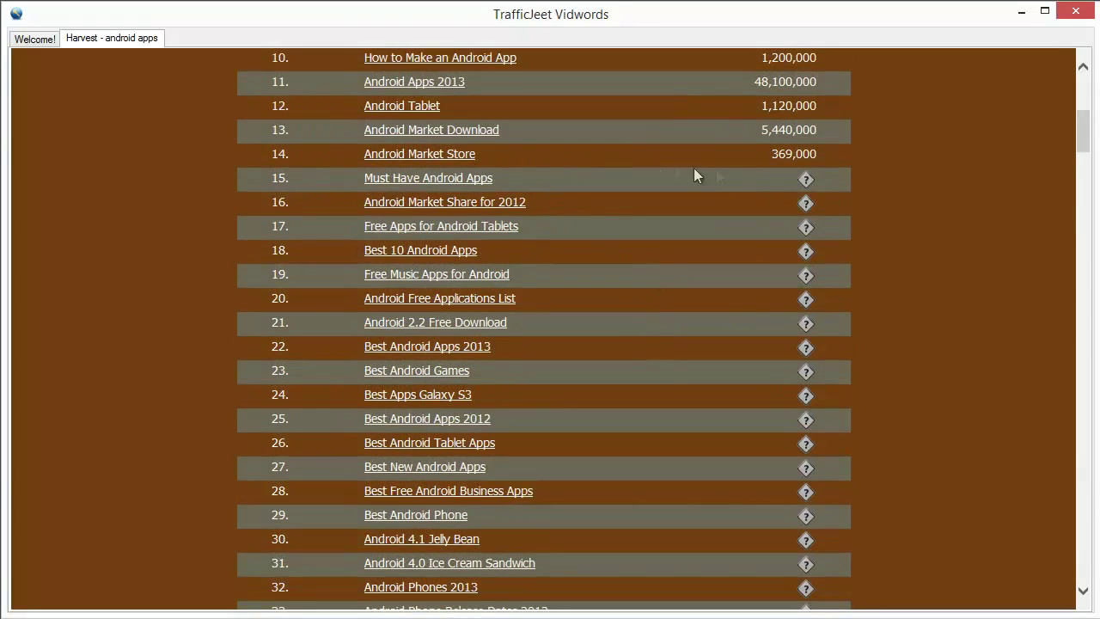
scroll(866, 253, up, 5)
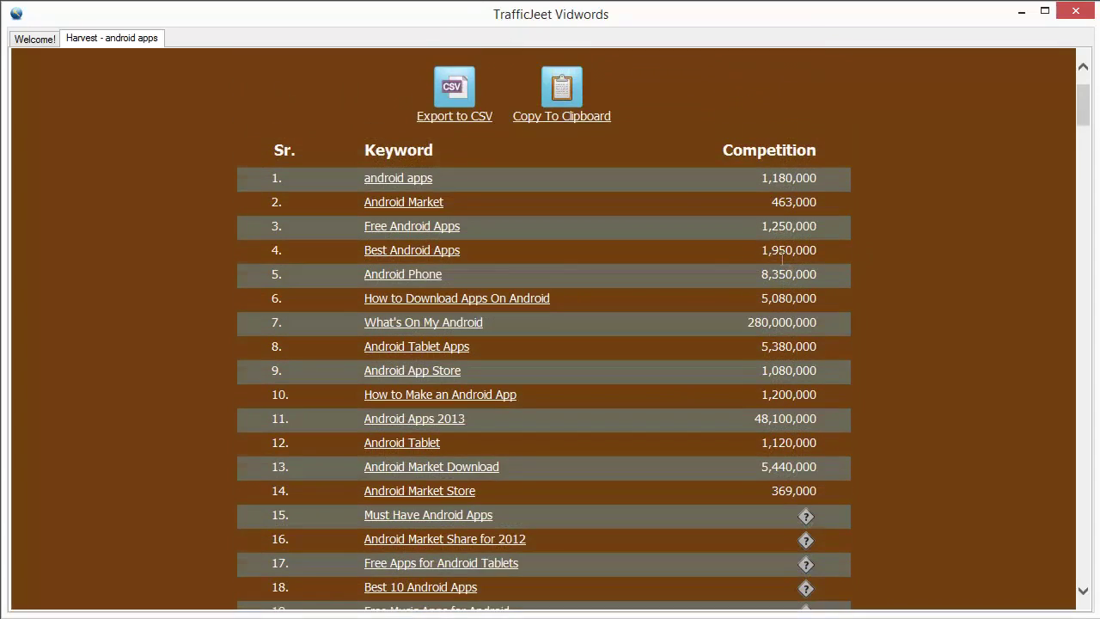
- Retrieve the competition figures for keywords 15 to 21, Must Have Android Apps through Android 2.2 Free Download, and return to the welcome page
scroll(737, 287, down, 4)
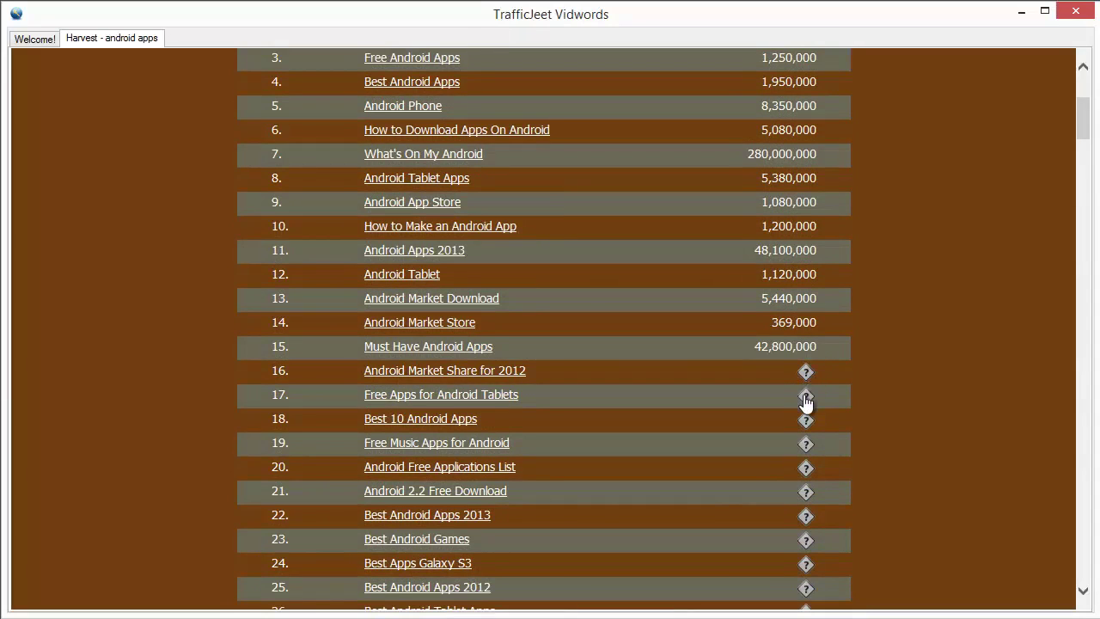
click(806, 397)
scroll(813, 421, down, 1)
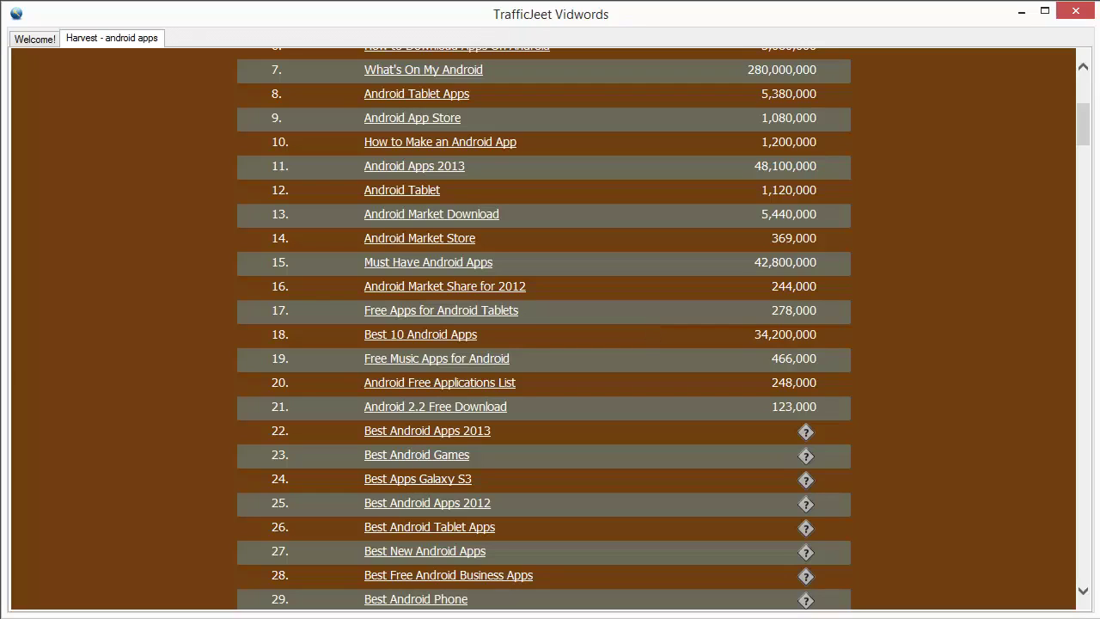
click(34, 39)
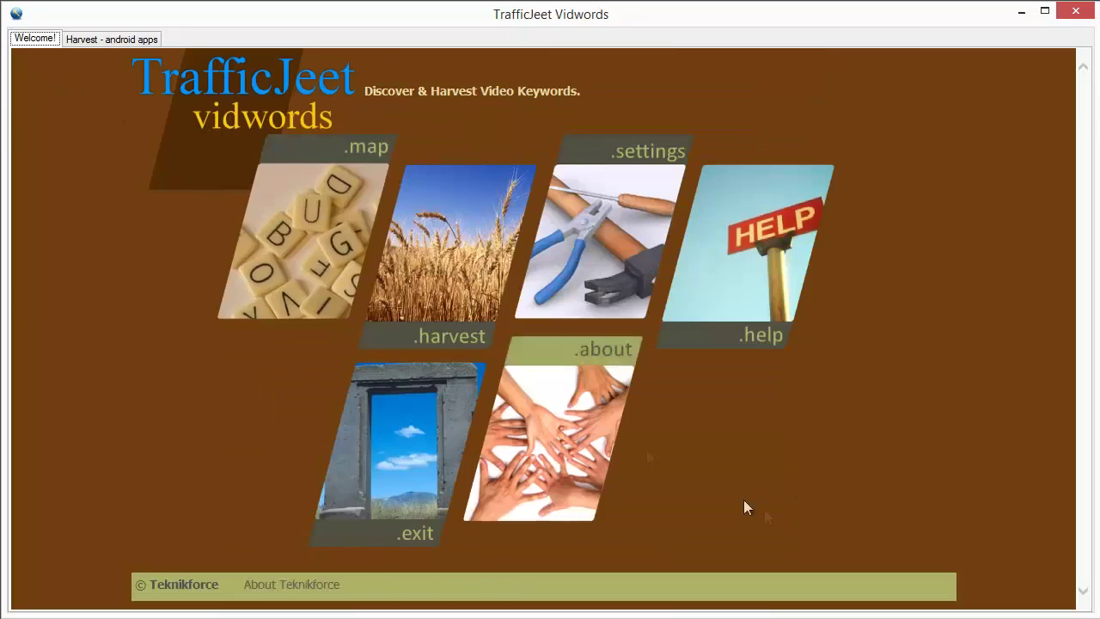